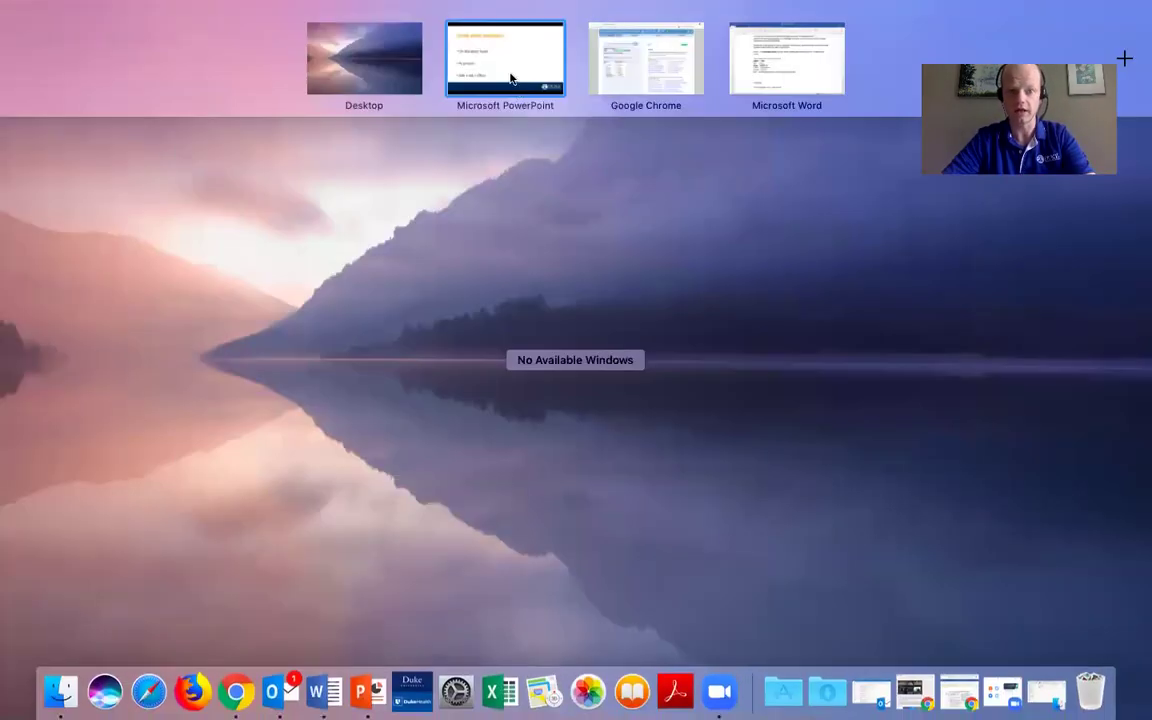
- Switch to the COCA page in Google Chrome, reset the search form and enter "on the other hand" as a KWIC search phrase
left_click(645, 58)
left_click(310, 324)
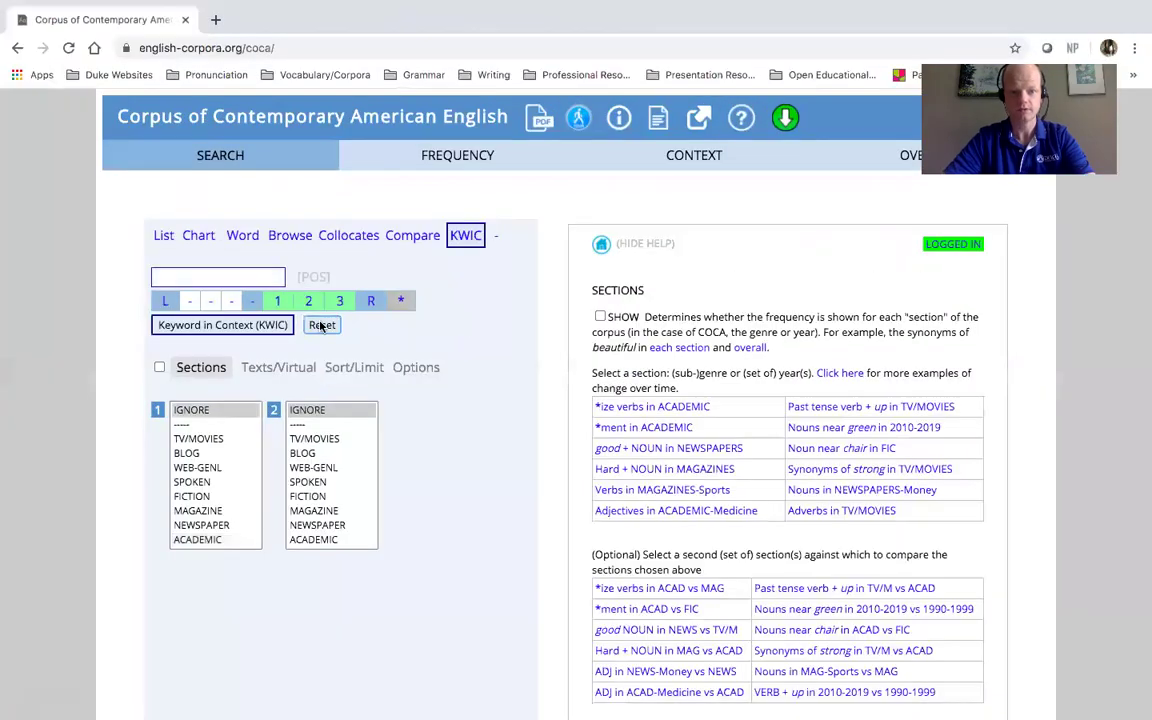
left_click(465, 235)
left_click(248, 277)
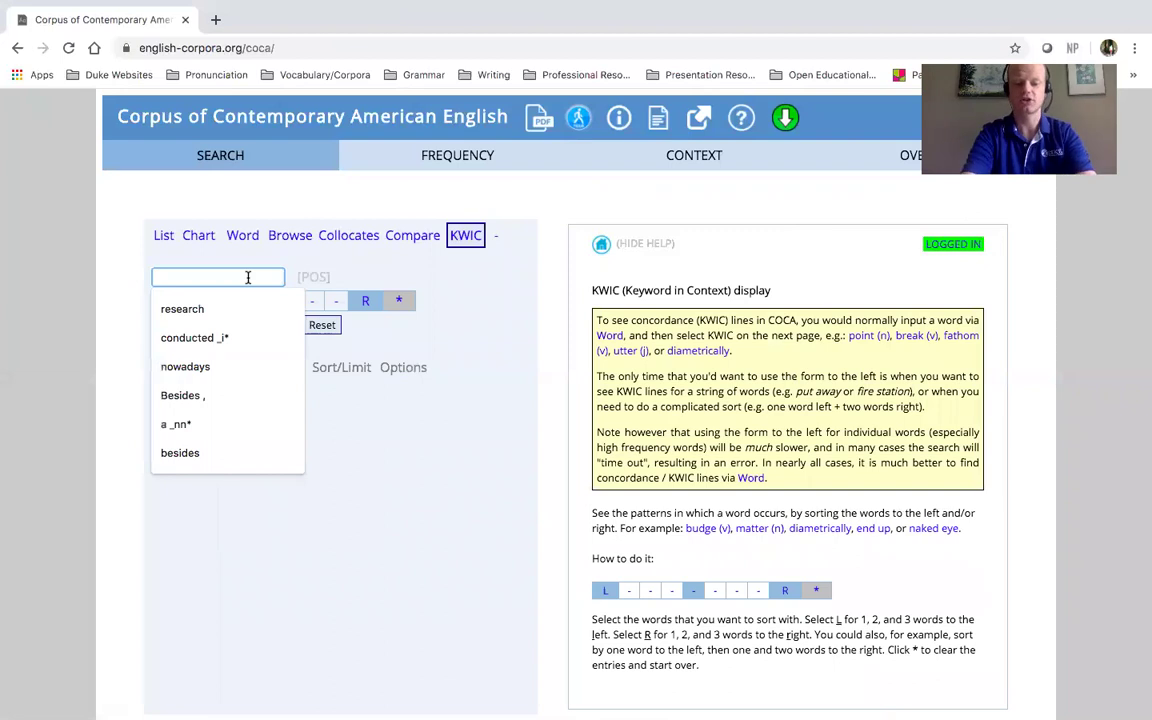
type("on the other hand")
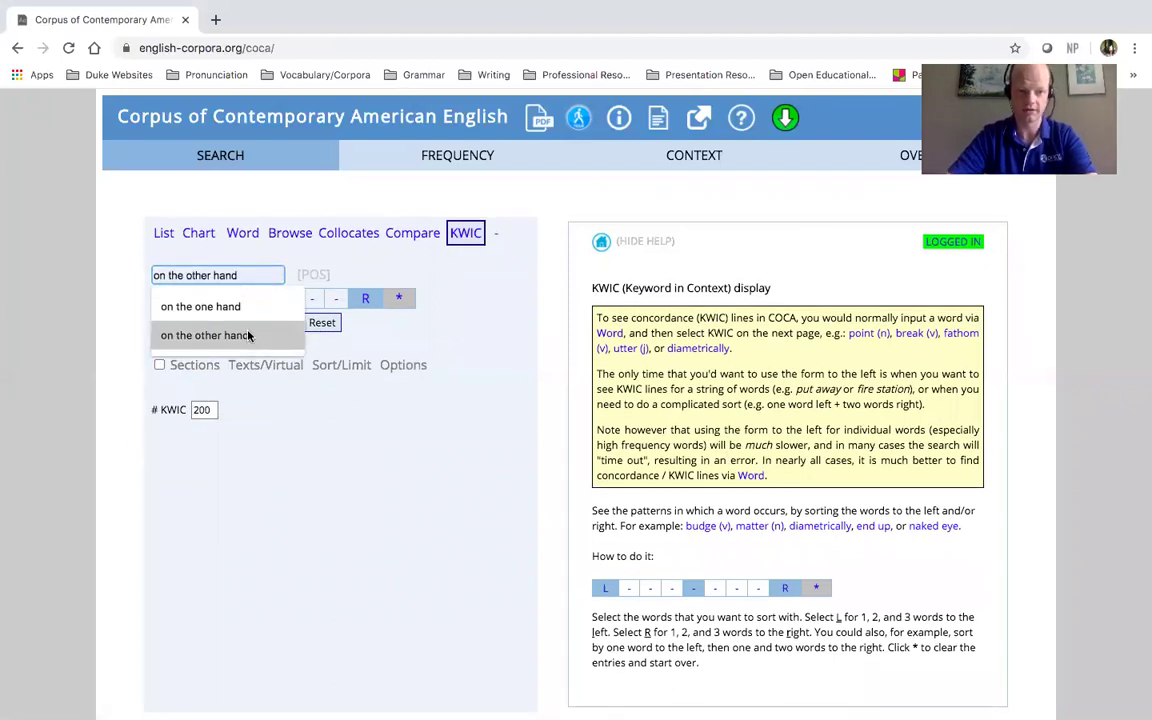
left_click(250, 336)
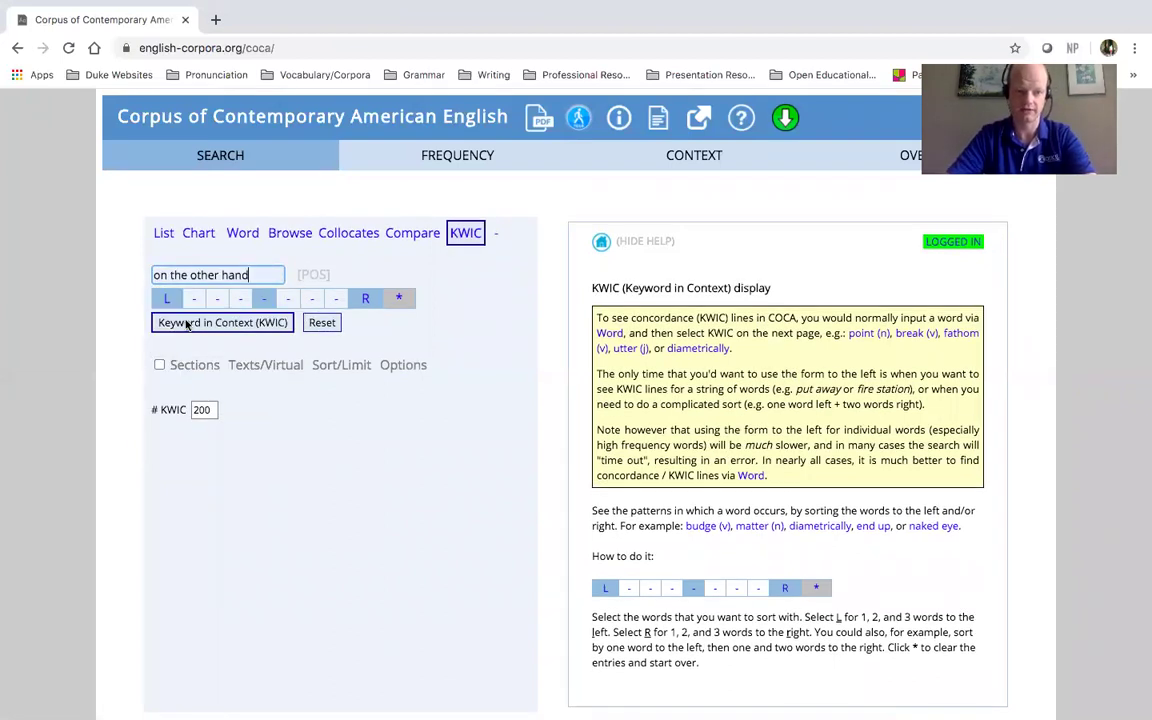
- Restrict the "on the other hand" search to the ACADEMIC section and run the Keyword in Context search
left_click(200, 366)
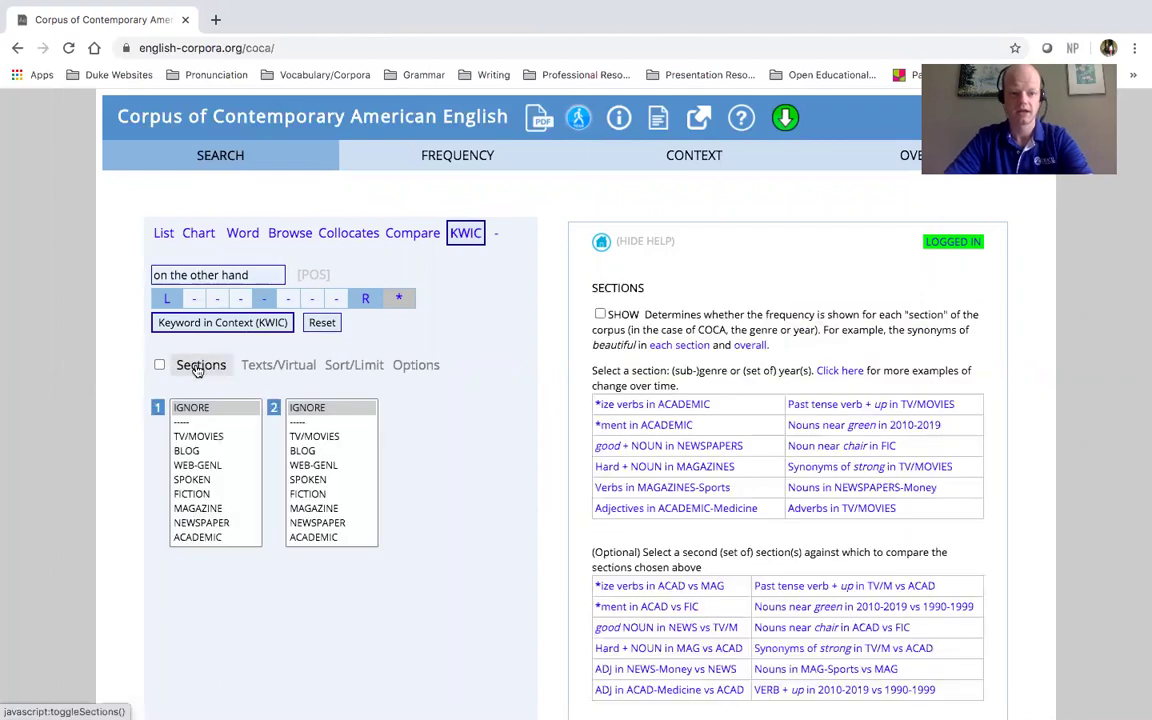
left_click(199, 537)
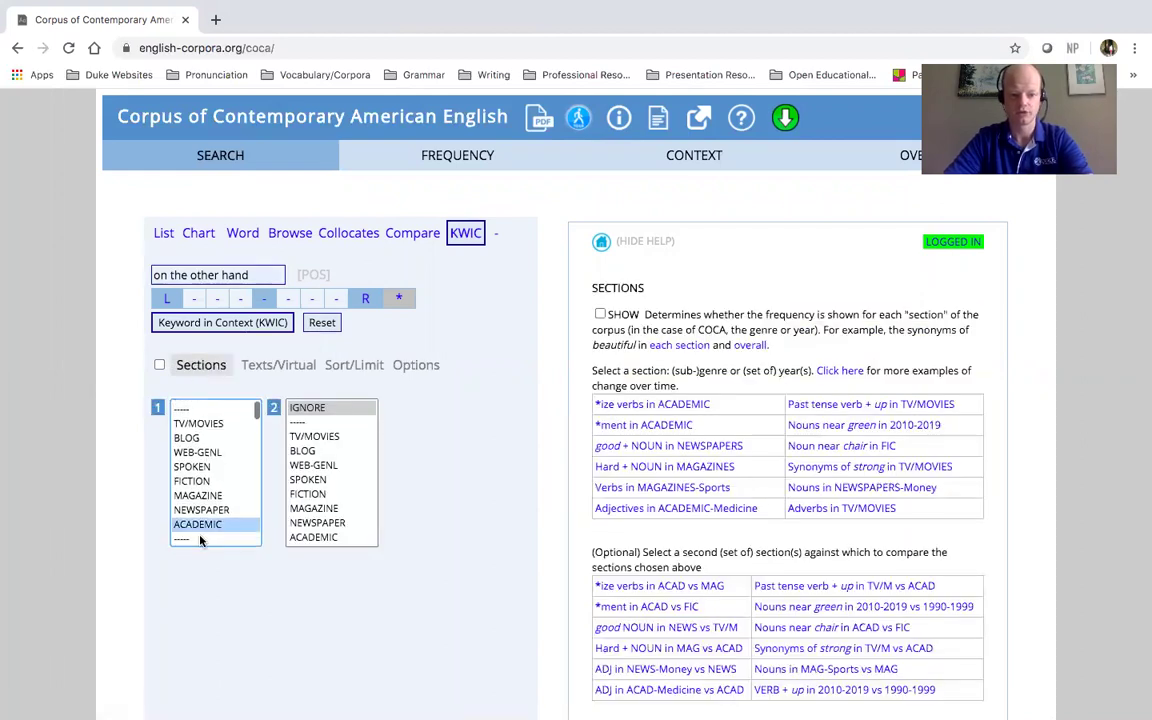
left_click(257, 324)
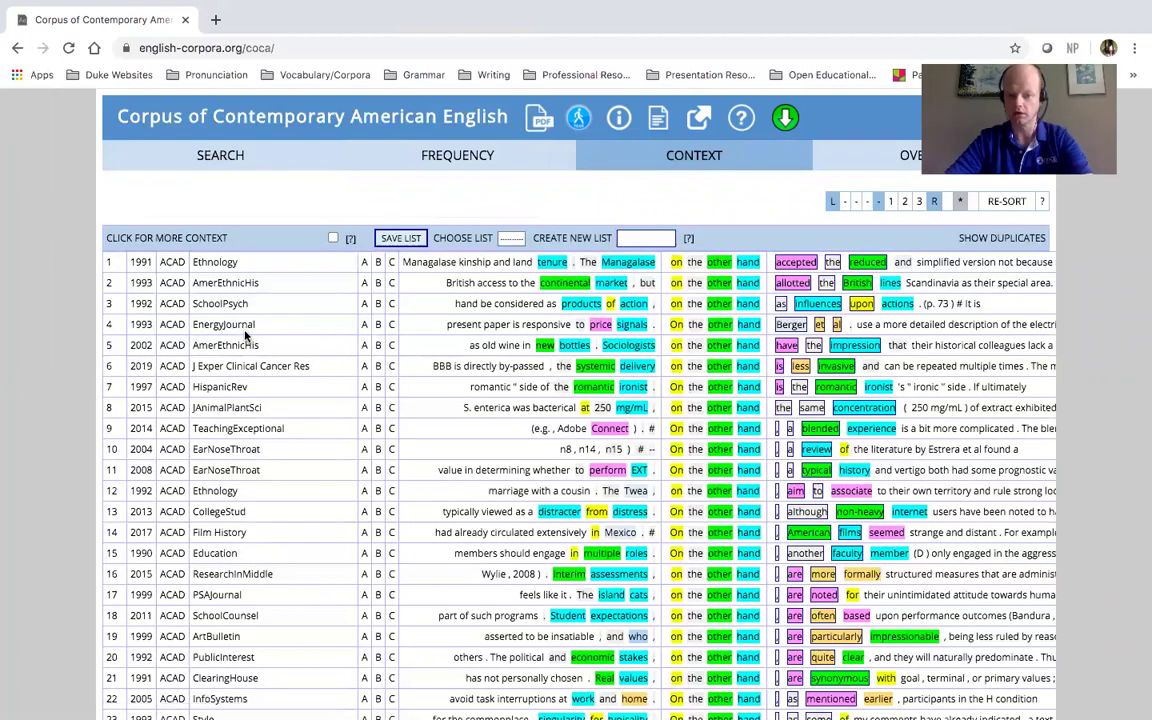
- Examine the concordance lines for the sentence position of "on the other hand" and the punctuation before and after it
scroll(444, 380, "right", 2)
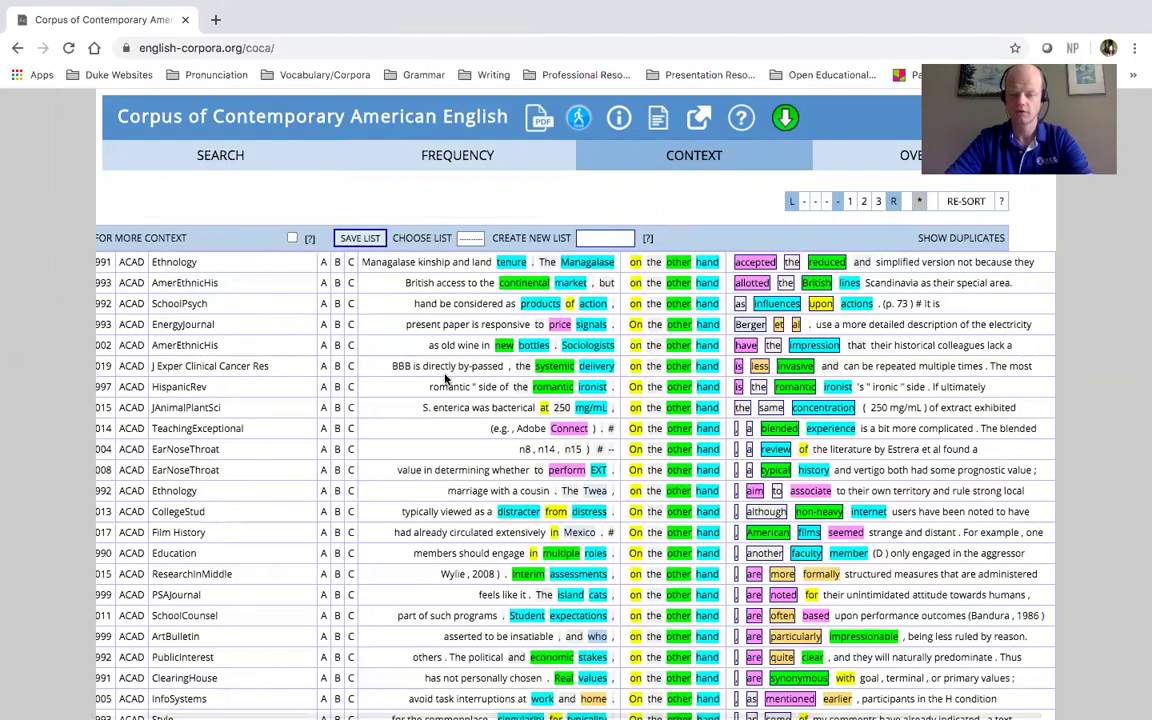
scroll(672, 344, "down", 3)
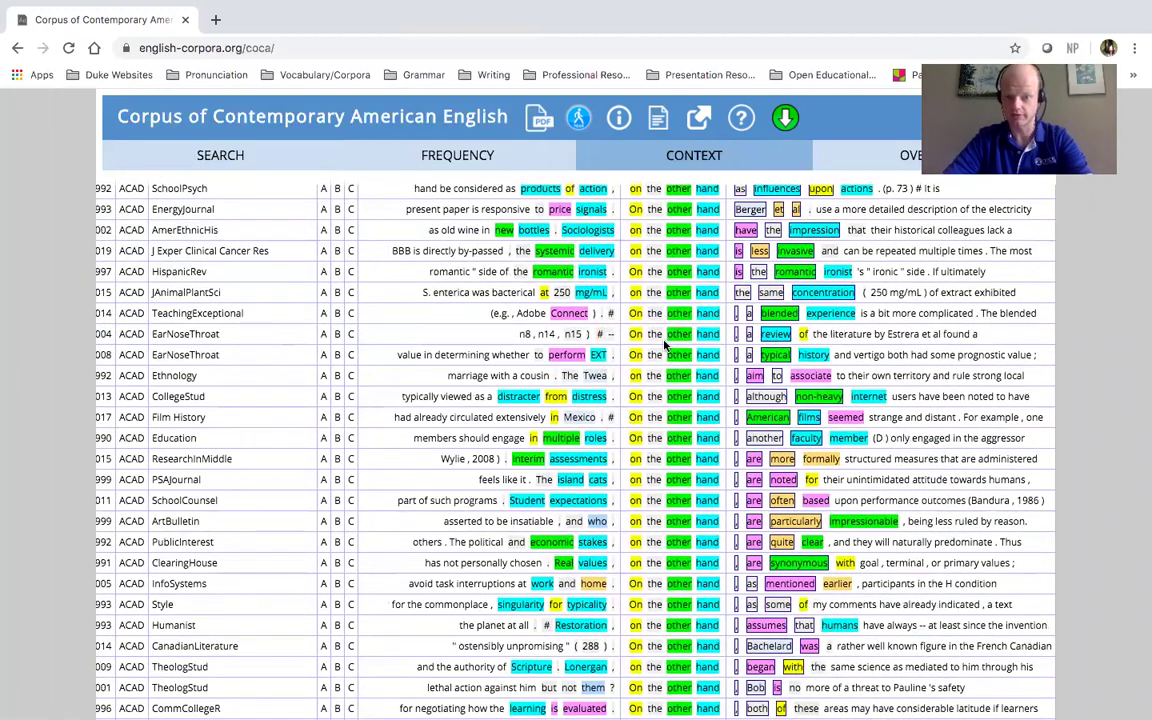
scroll(664, 343, "down", 2)
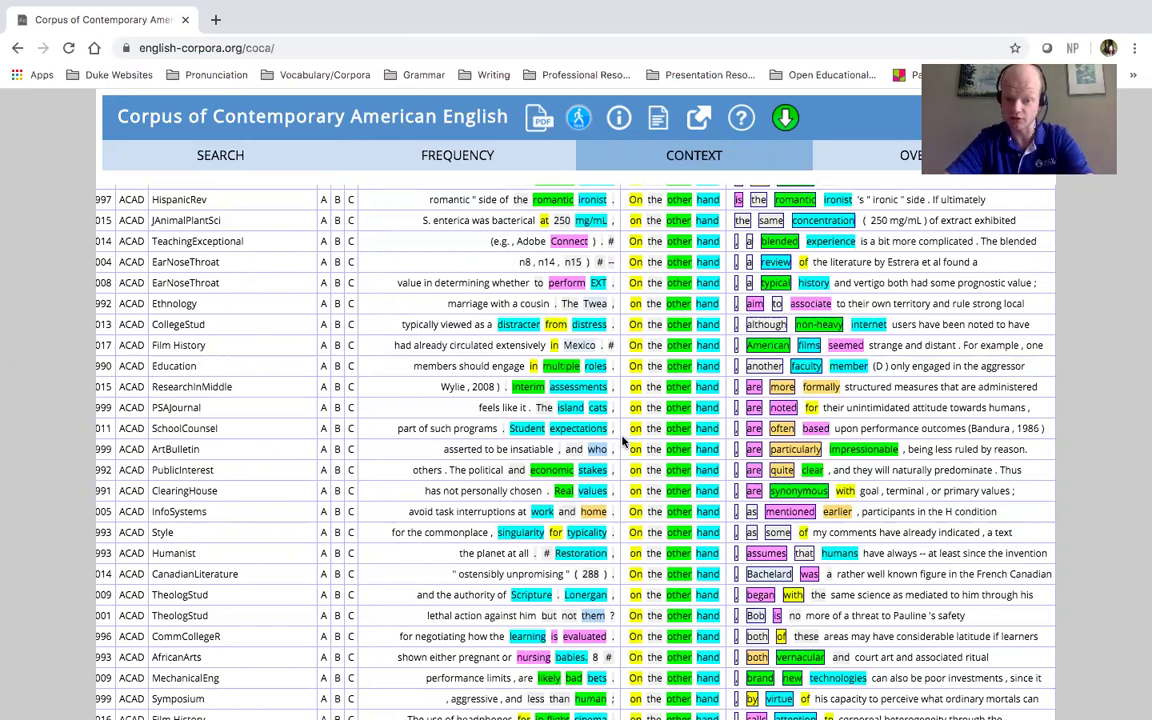
scroll(625, 440, "down", 5)
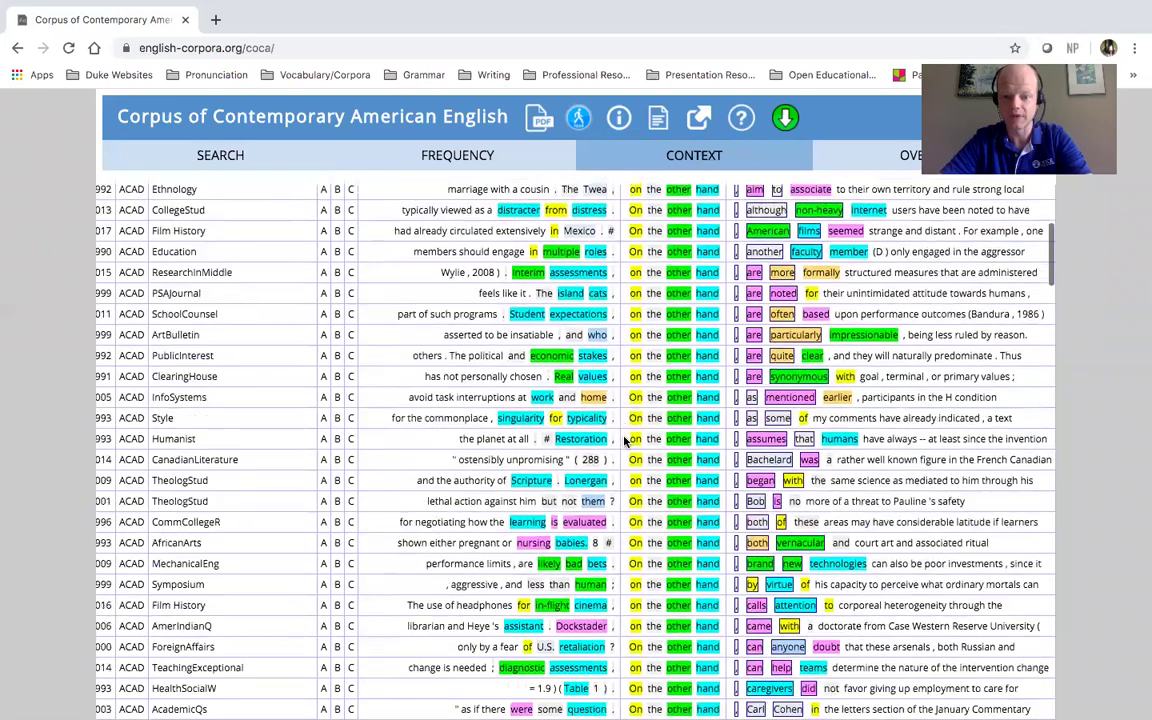
scroll(625, 440, "down", 5)
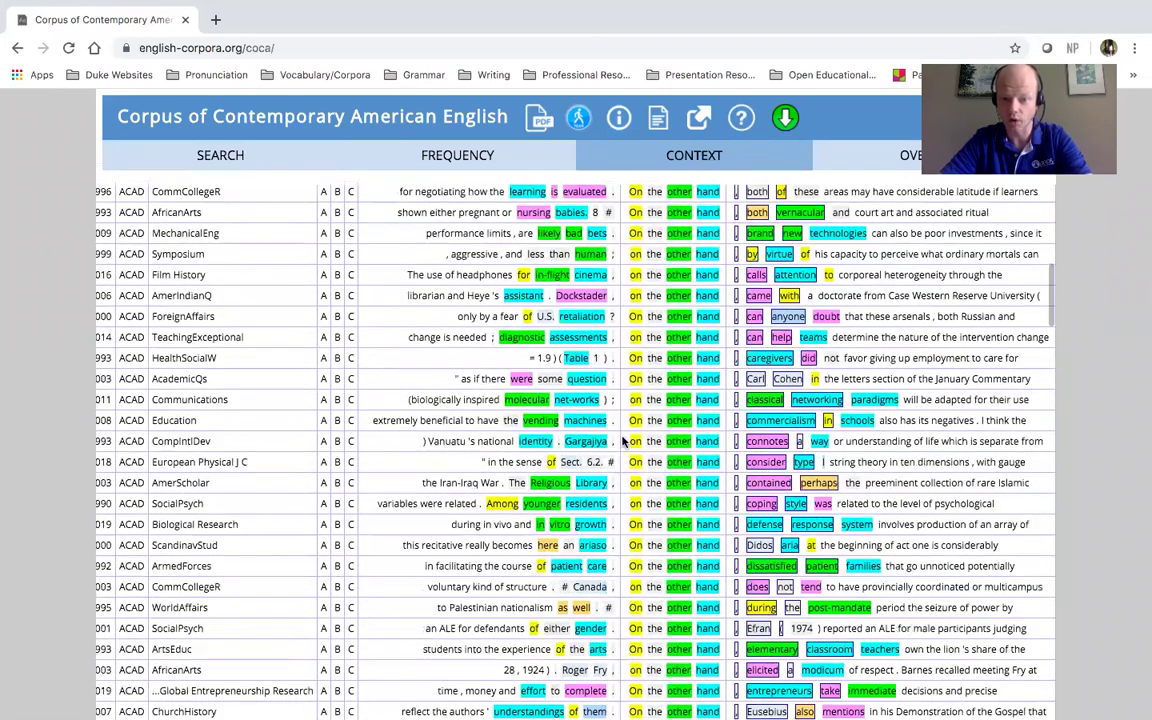
scroll(620, 447, "down", 1)
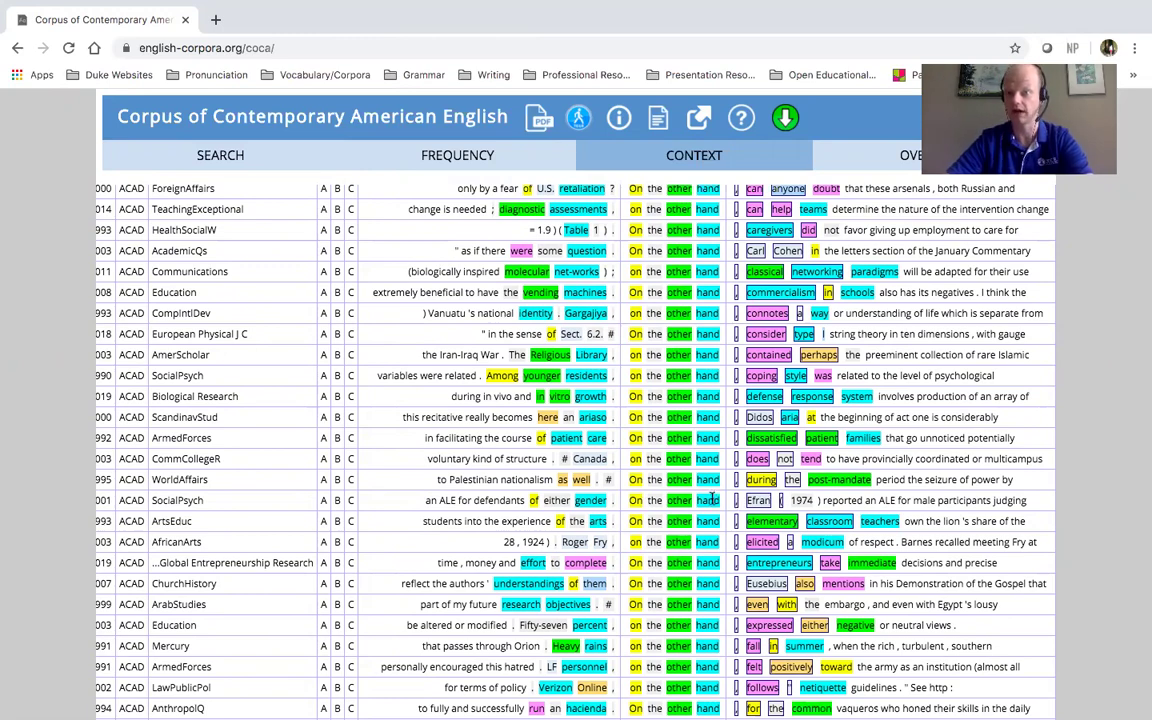
scroll(711, 499, "down", 5)
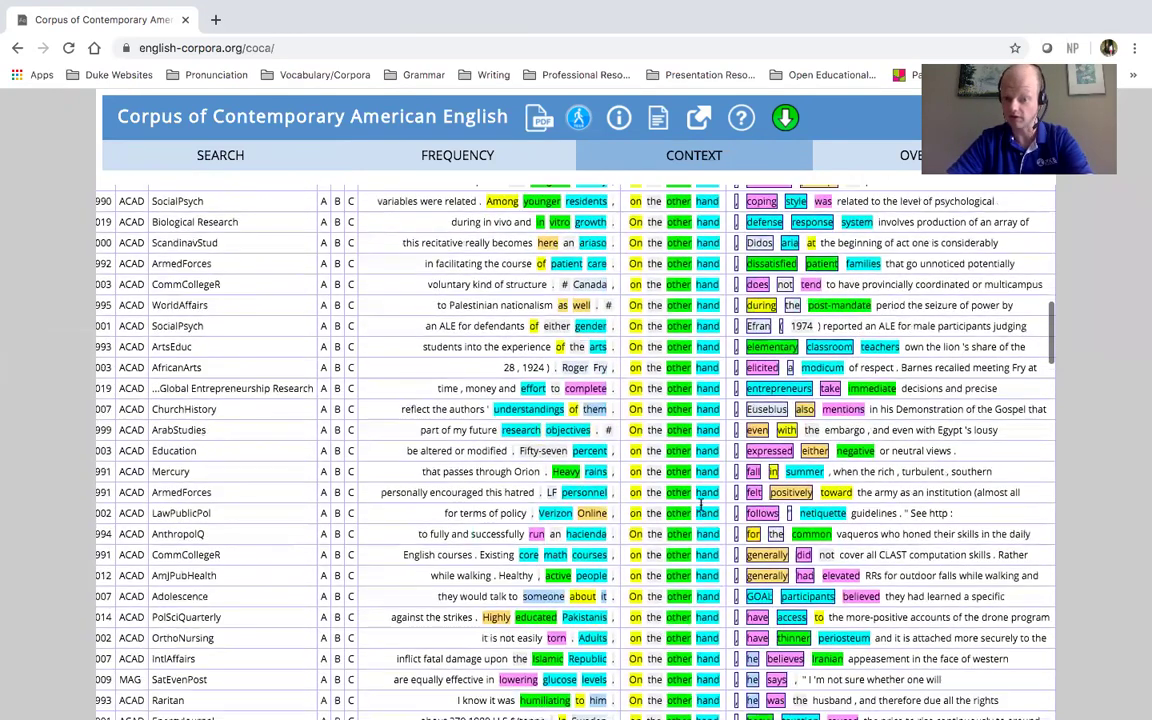
scroll(703, 505, "down", 4)
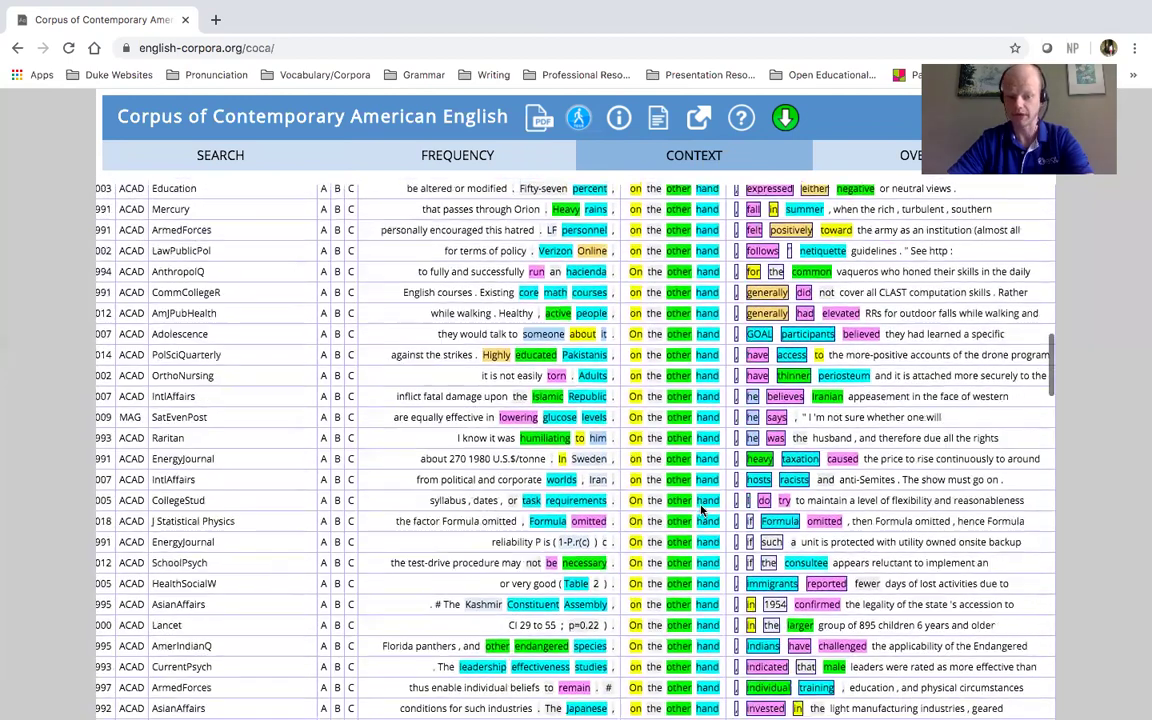
scroll(702, 510, "down", 1)
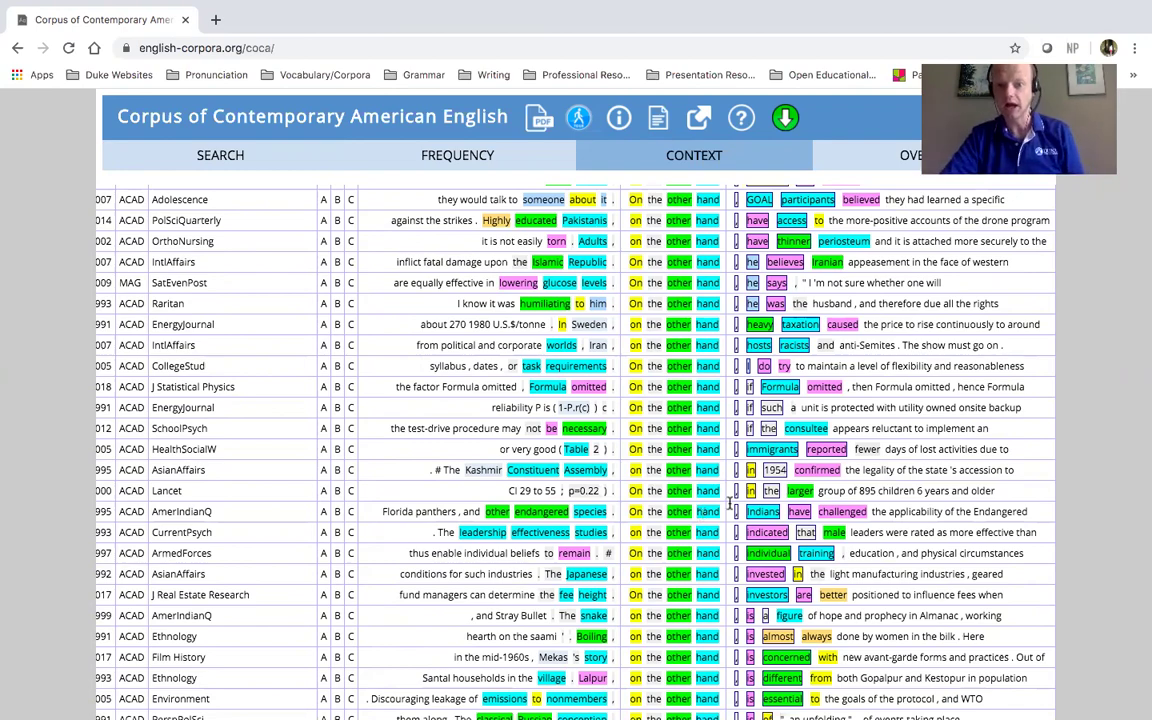
scroll(703, 513, "down", 3)
scroll(710, 493, "up", 8)
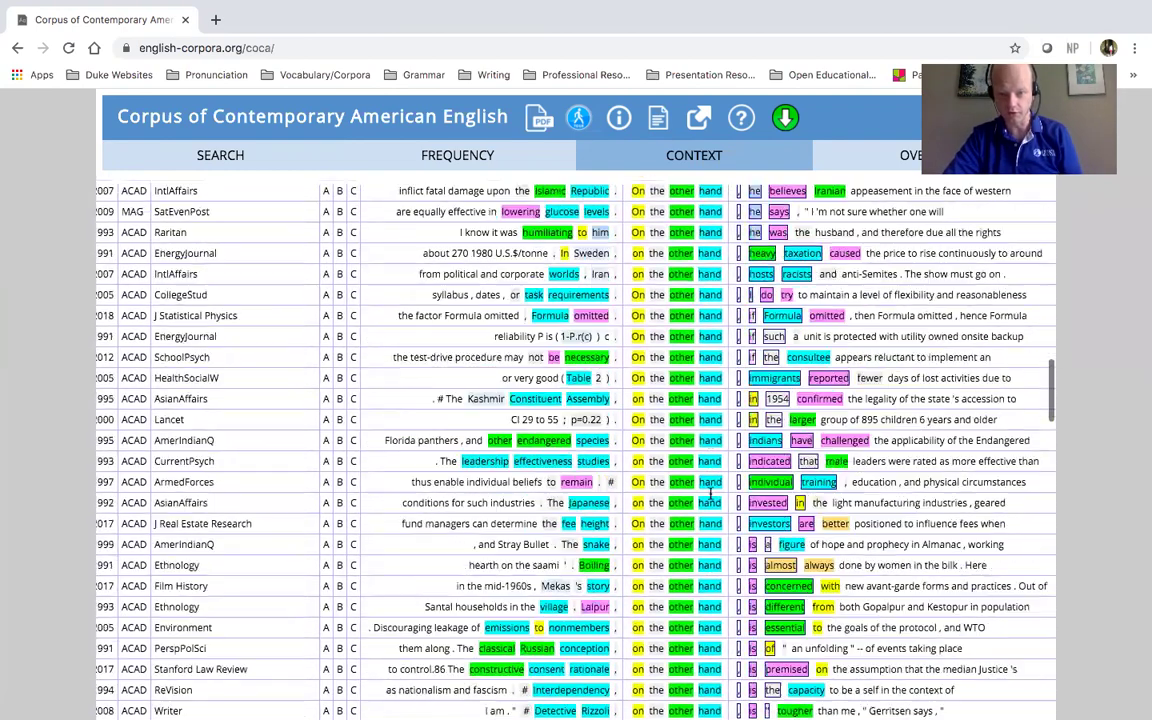
scroll(710, 493, "up", 3)
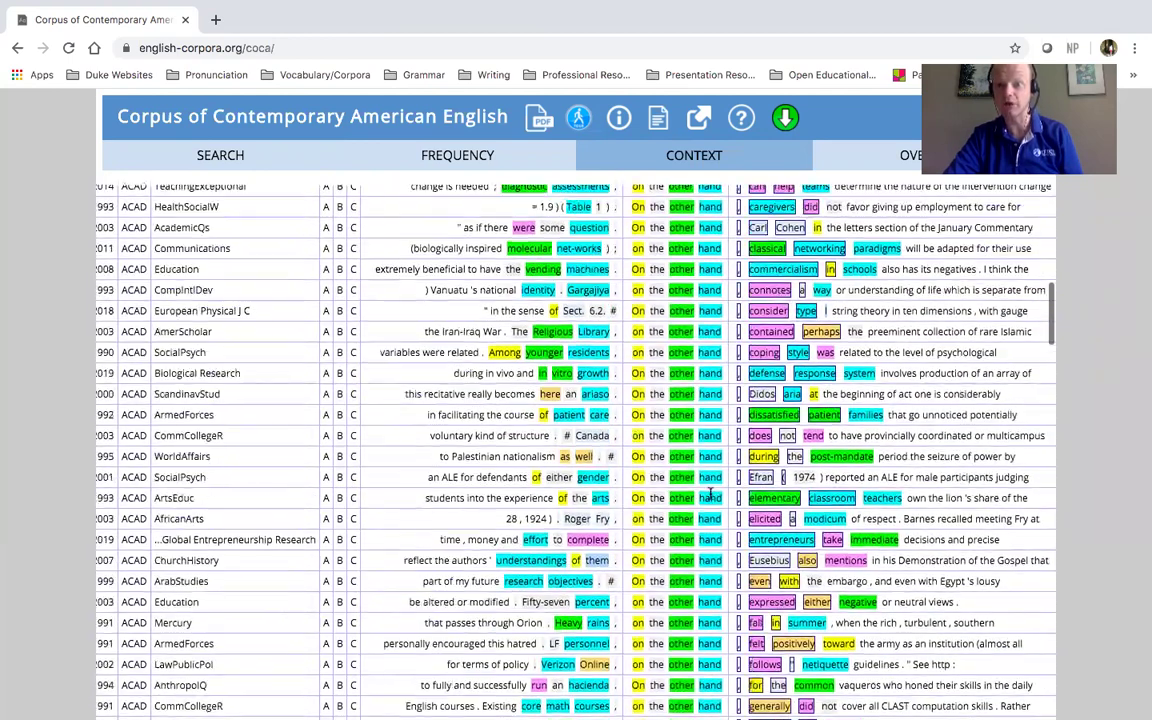
scroll(752, 337, "up", 1)
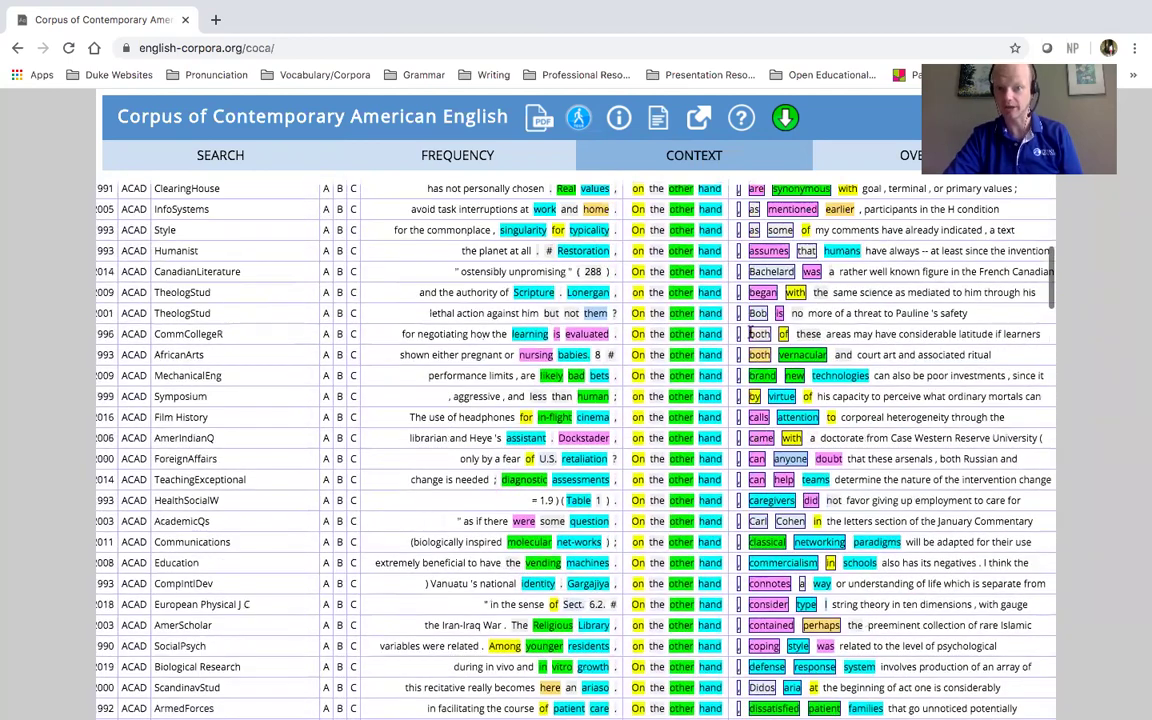
scroll(739, 334, "up", 2)
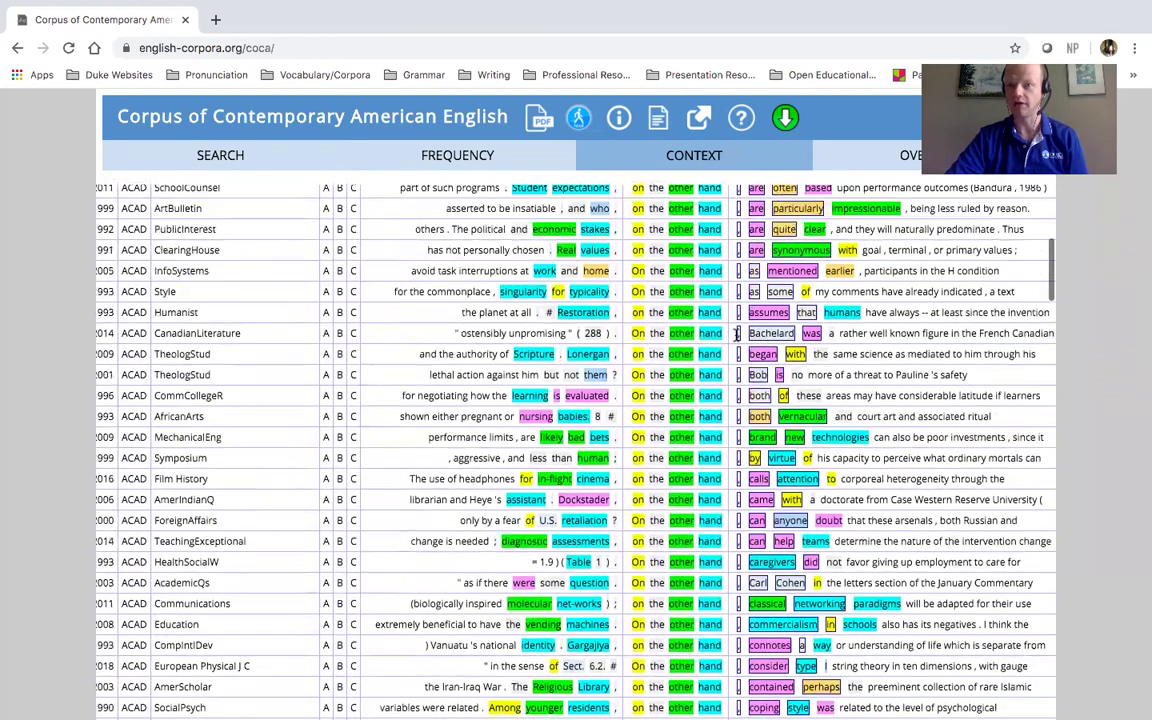
scroll(735, 341, "up", 1)
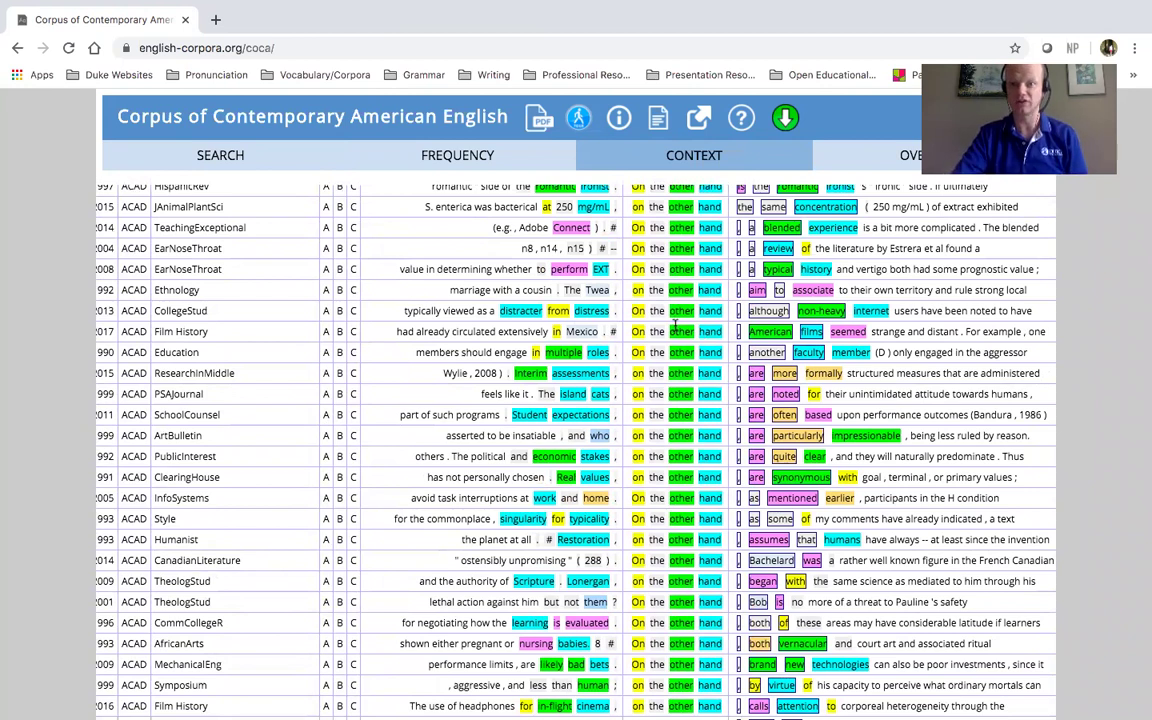
- Return to a cleared corpus search form and enter "at present" as the search phrase
left_click(220, 158)
left_click(322, 325)
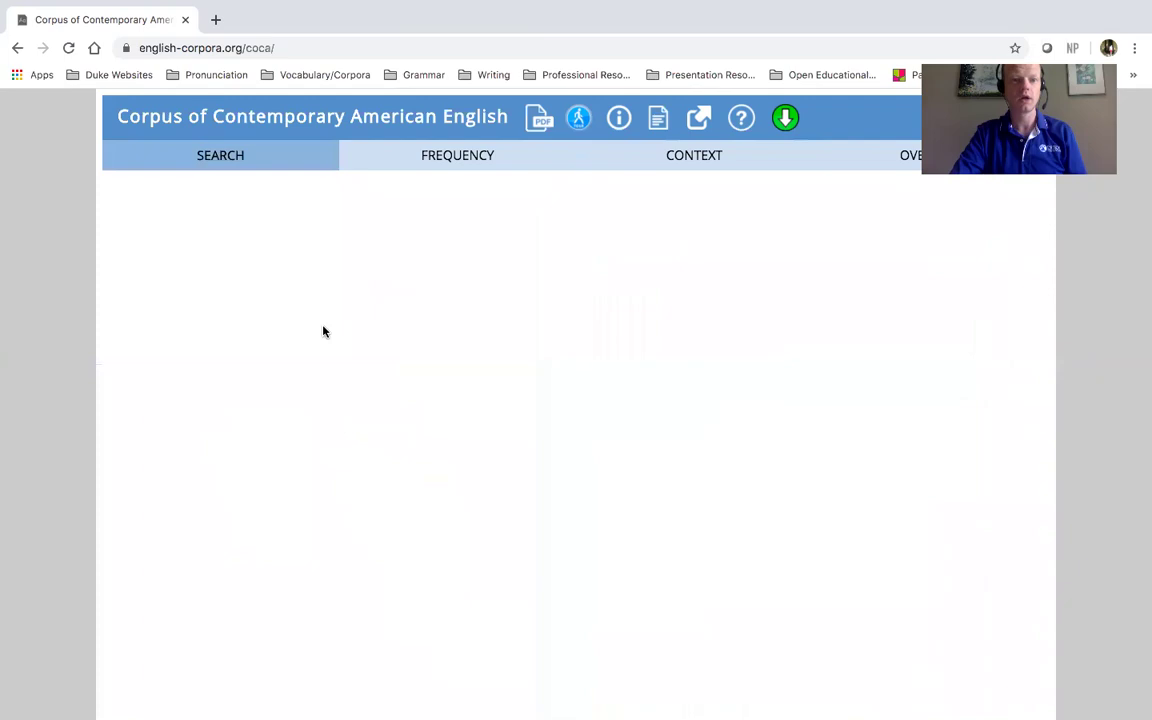
left_click(215, 276)
type("a")
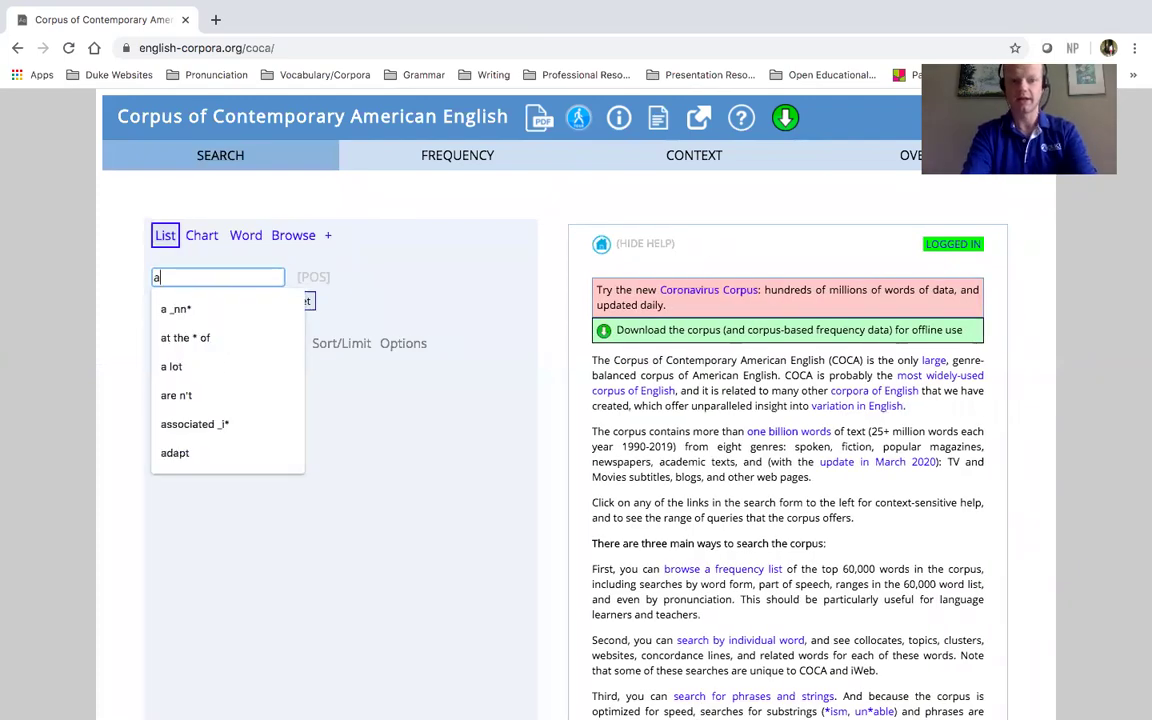
type("t present")
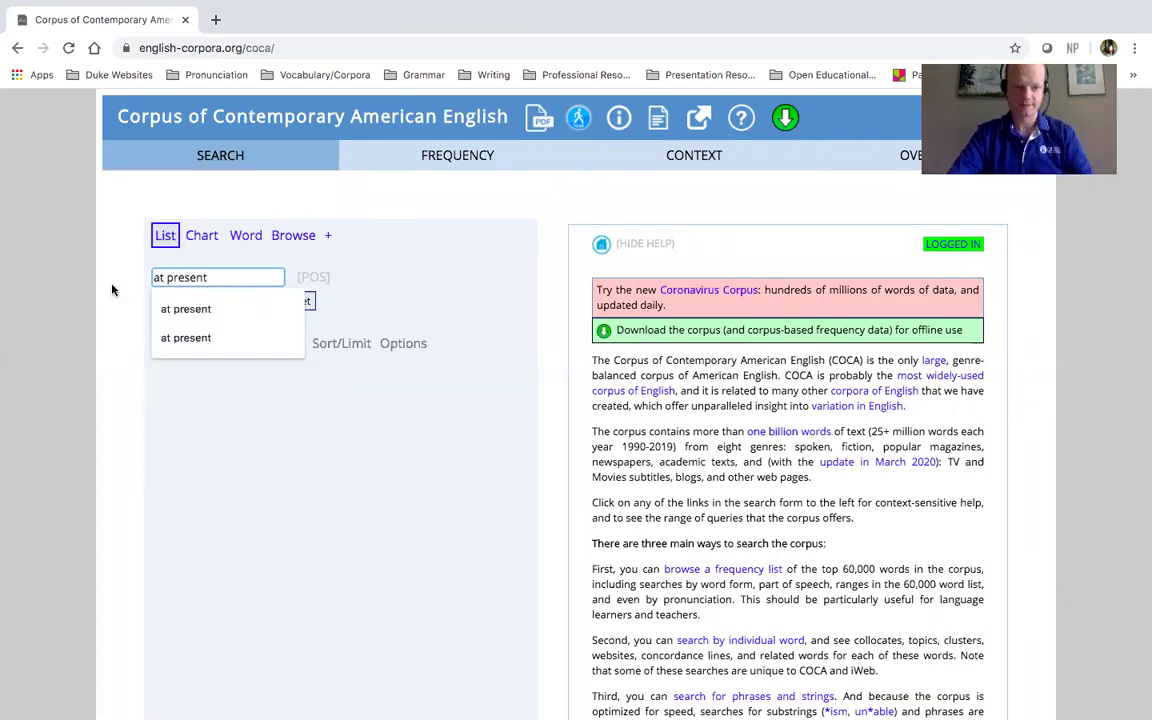
left_click(110, 290)
- Limit the "at present" search to the ACADEMIC section and run it as a Keyword in Context (KWIC) search
left_click(190, 343)
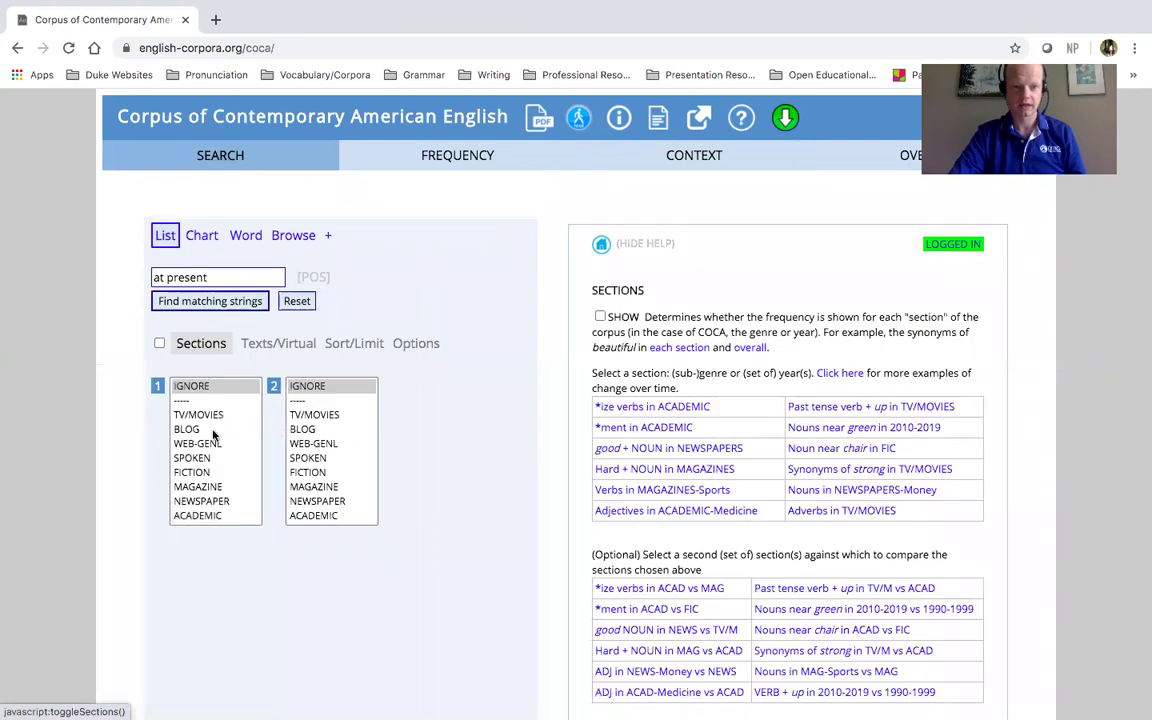
left_click(213, 517)
scroll(200, 440, "down", 3)
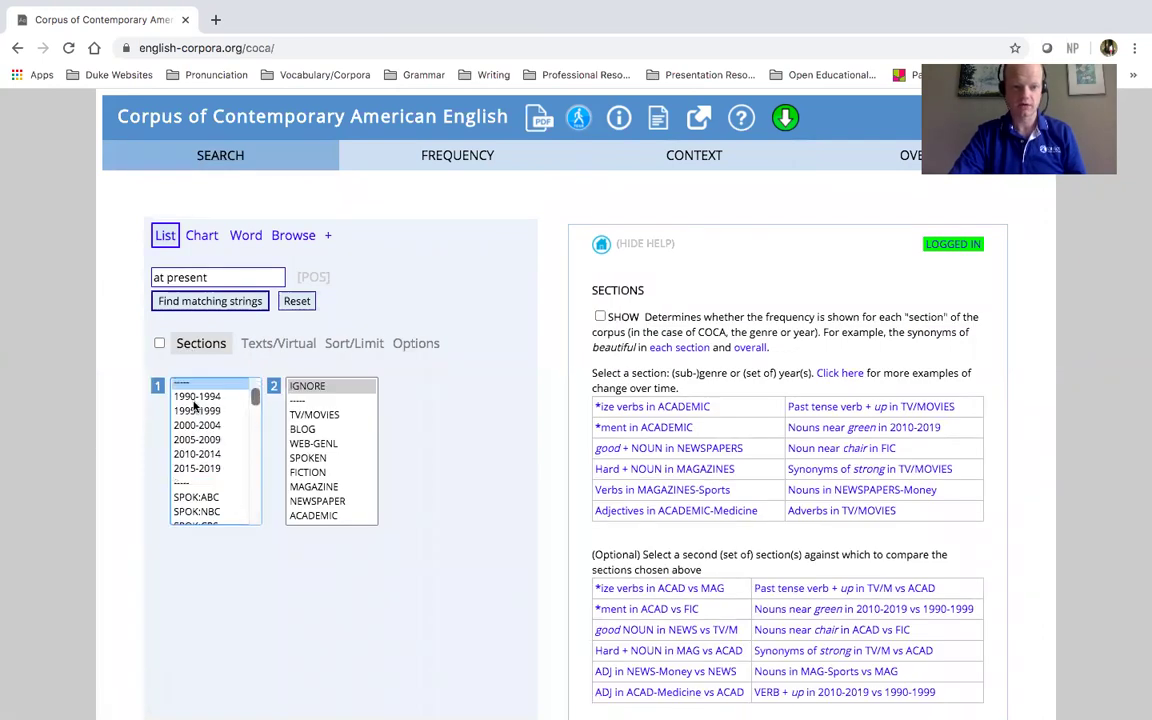
scroll(195, 405, "up", 3)
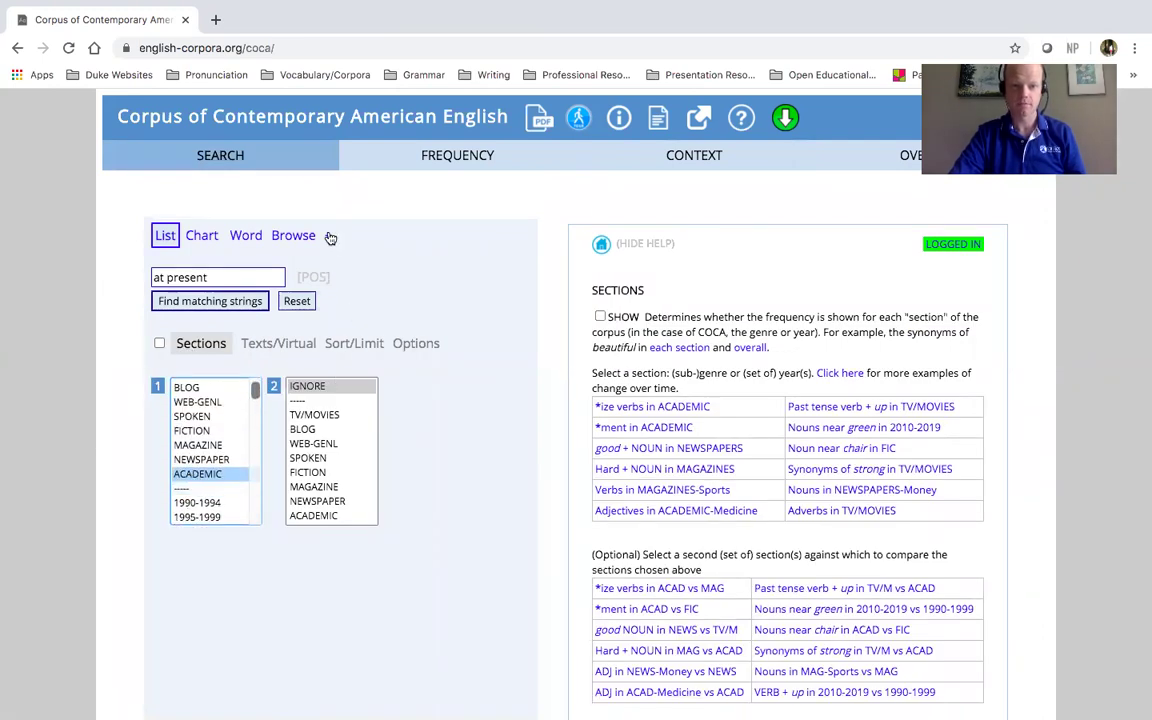
left_click(465, 236)
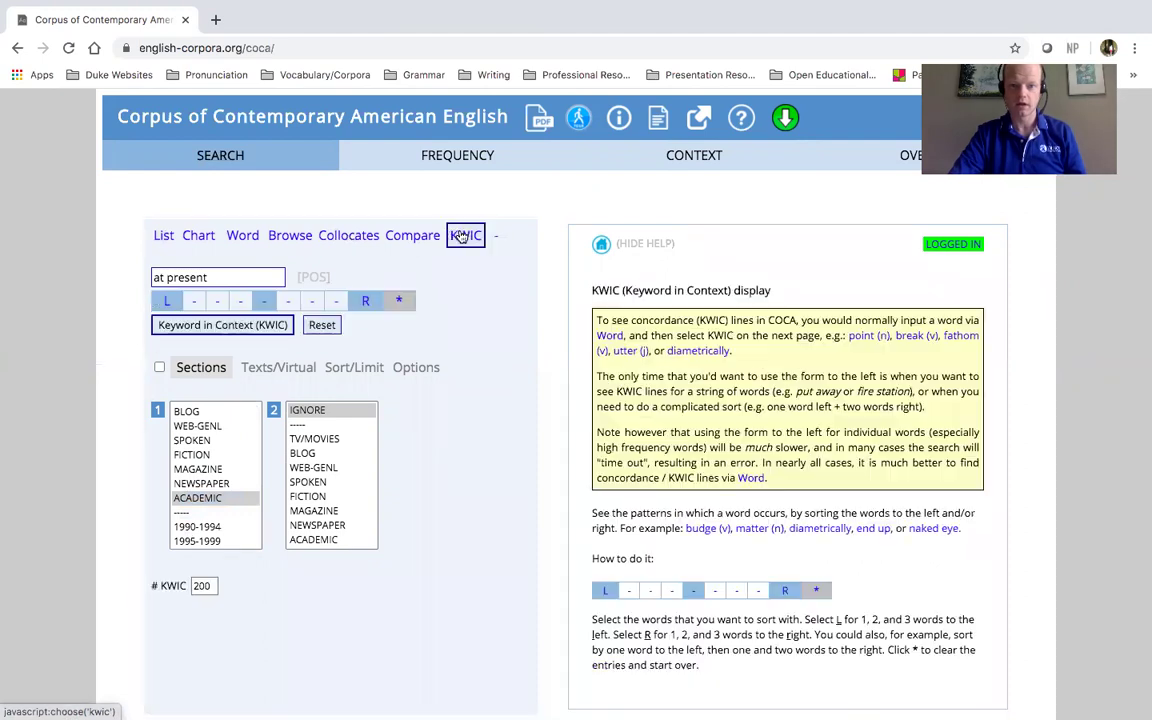
left_click(240, 325)
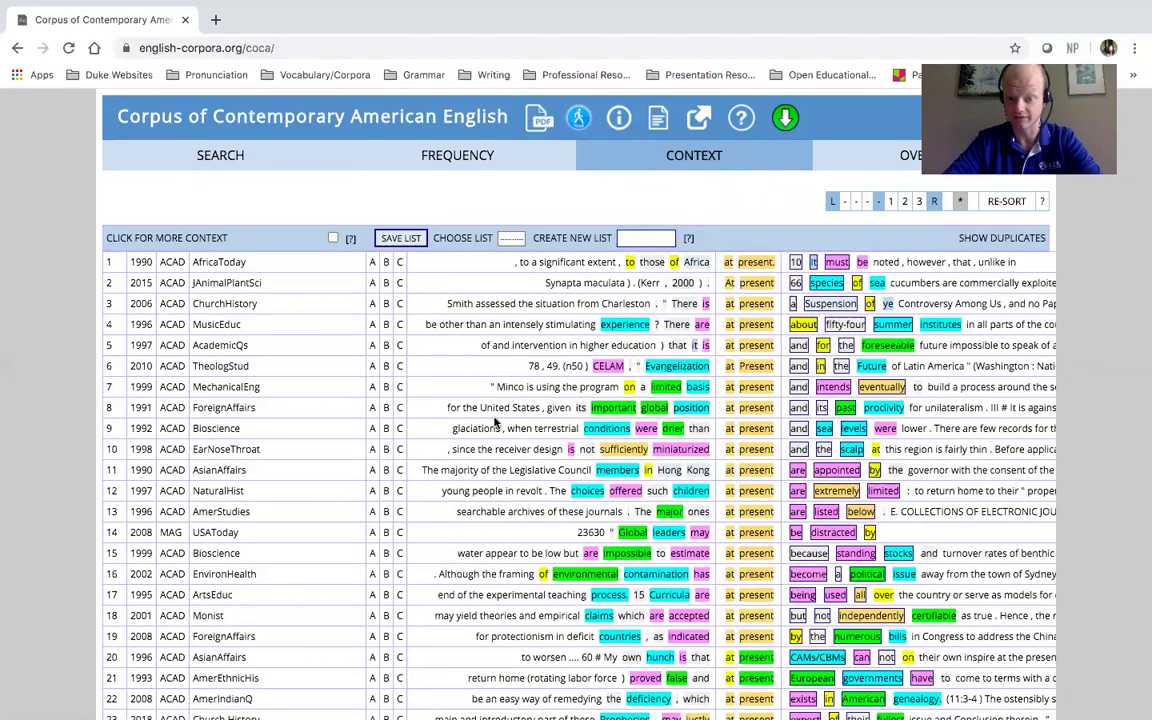
- Examine where "at present" stands in its concordance lines, looking closely at the EnvironHealth line with "has" and "become"
scroll(493, 422, "right", 2)
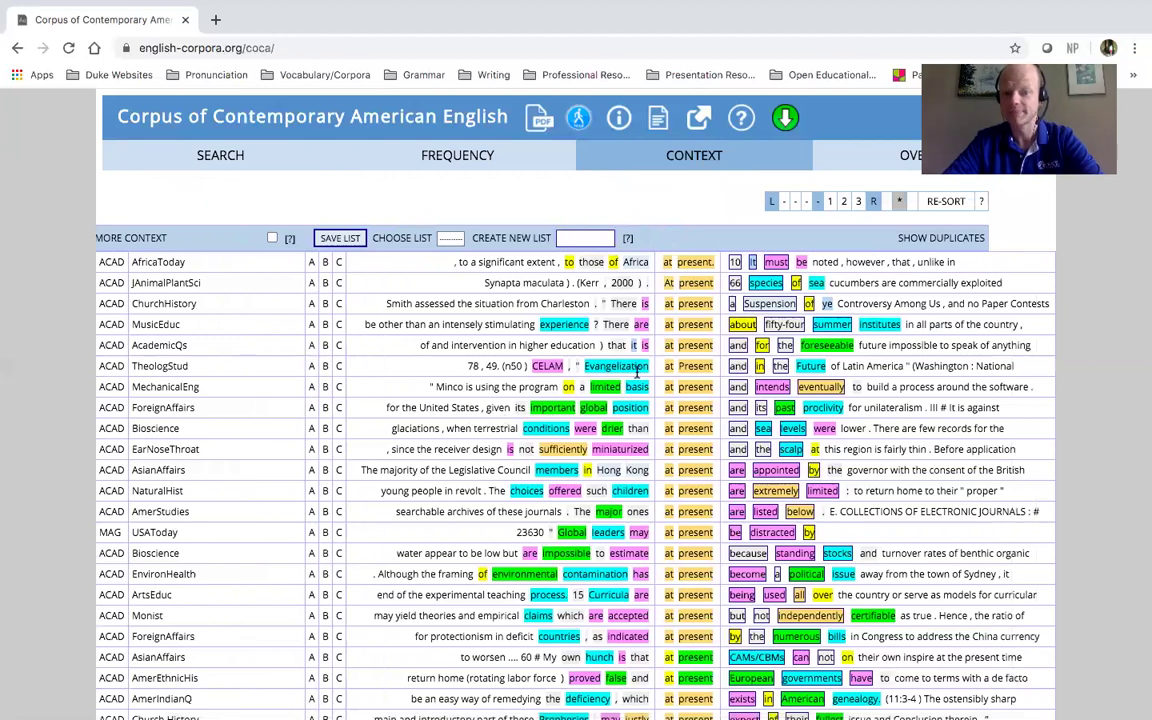
scroll(637, 371, "down", 2)
scroll(636, 372, "up", 2)
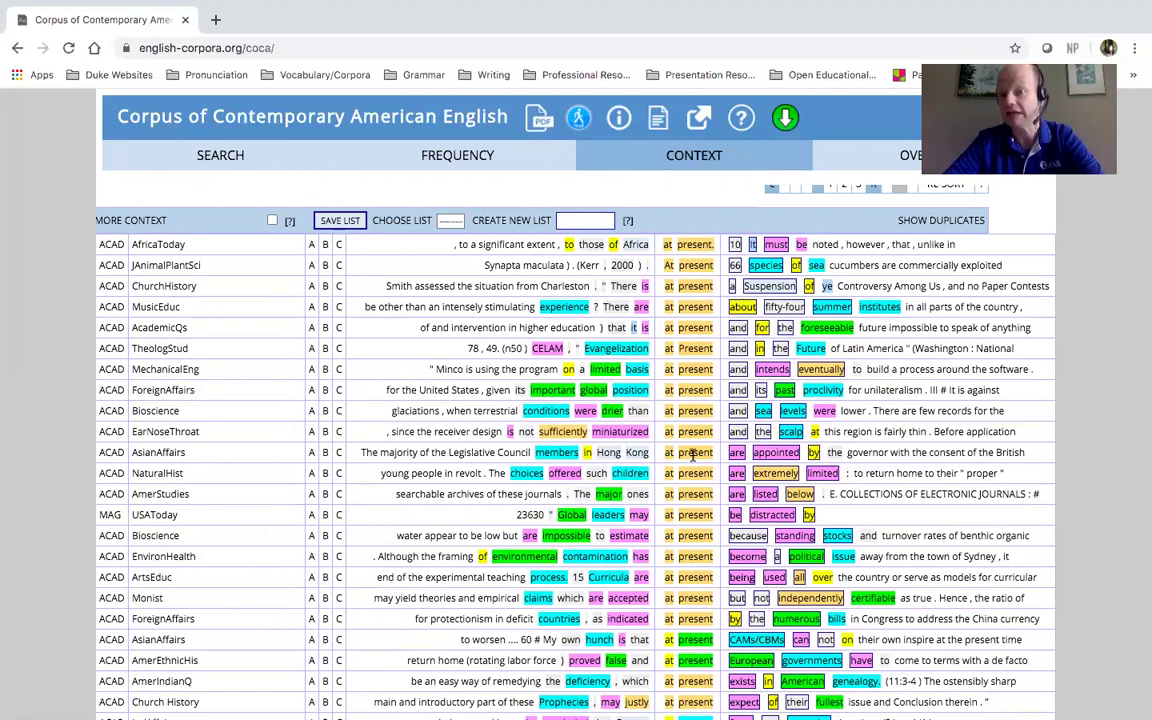
scroll(576, 450, "down", 1)
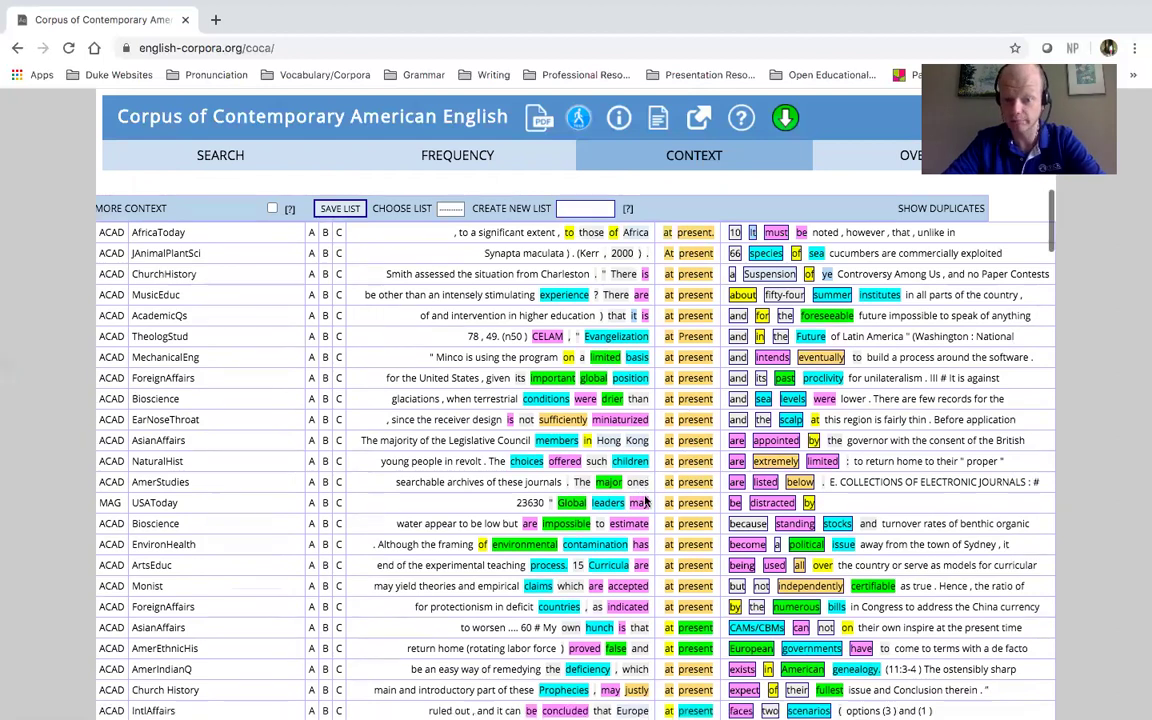
scroll(645, 503, "up", 5)
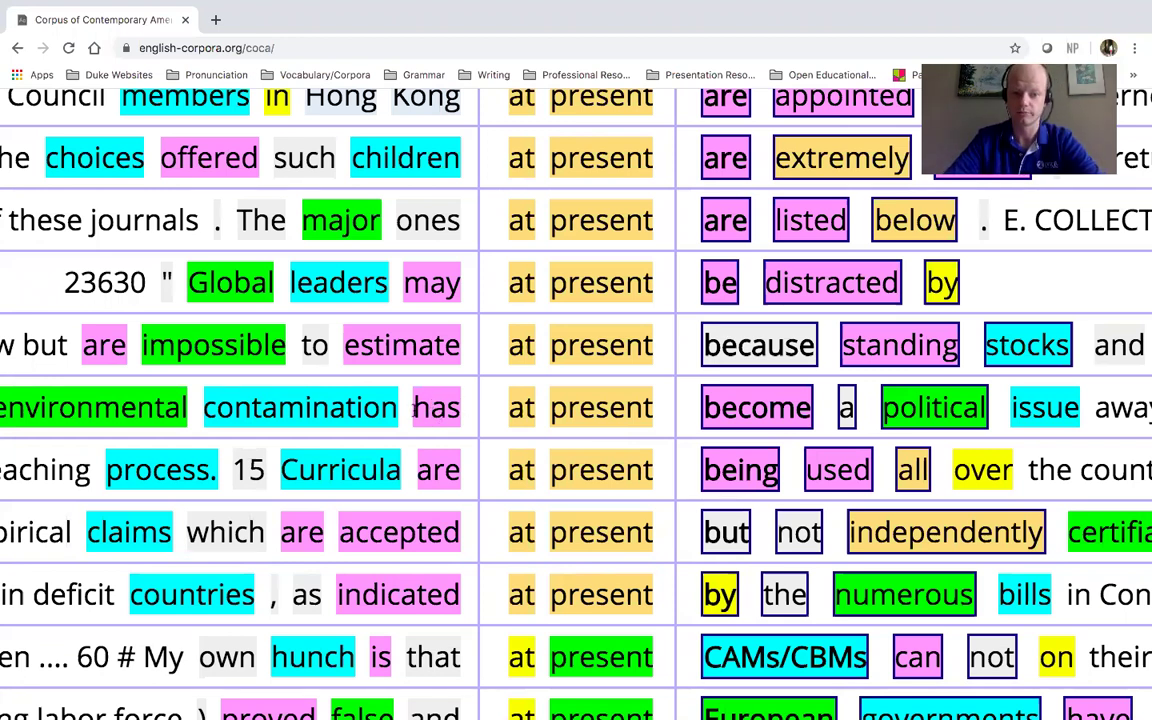
left_click_drag(414, 407, 437, 403)
left_click(809, 407)
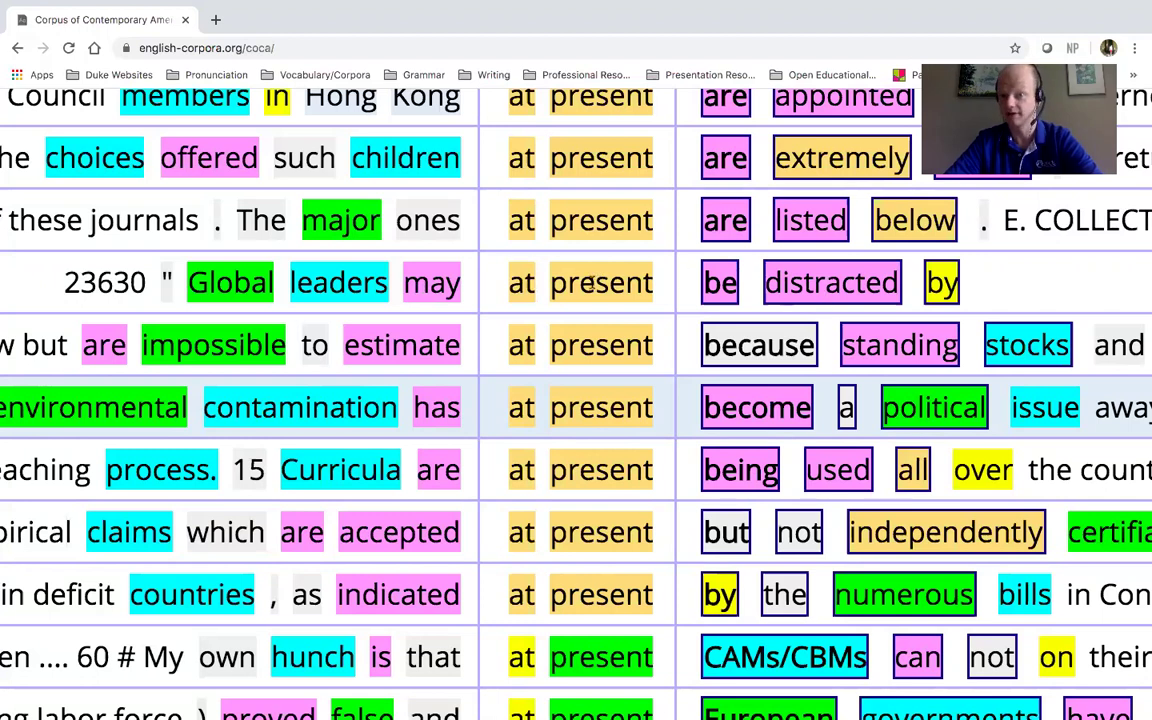
key("ctrl+0")
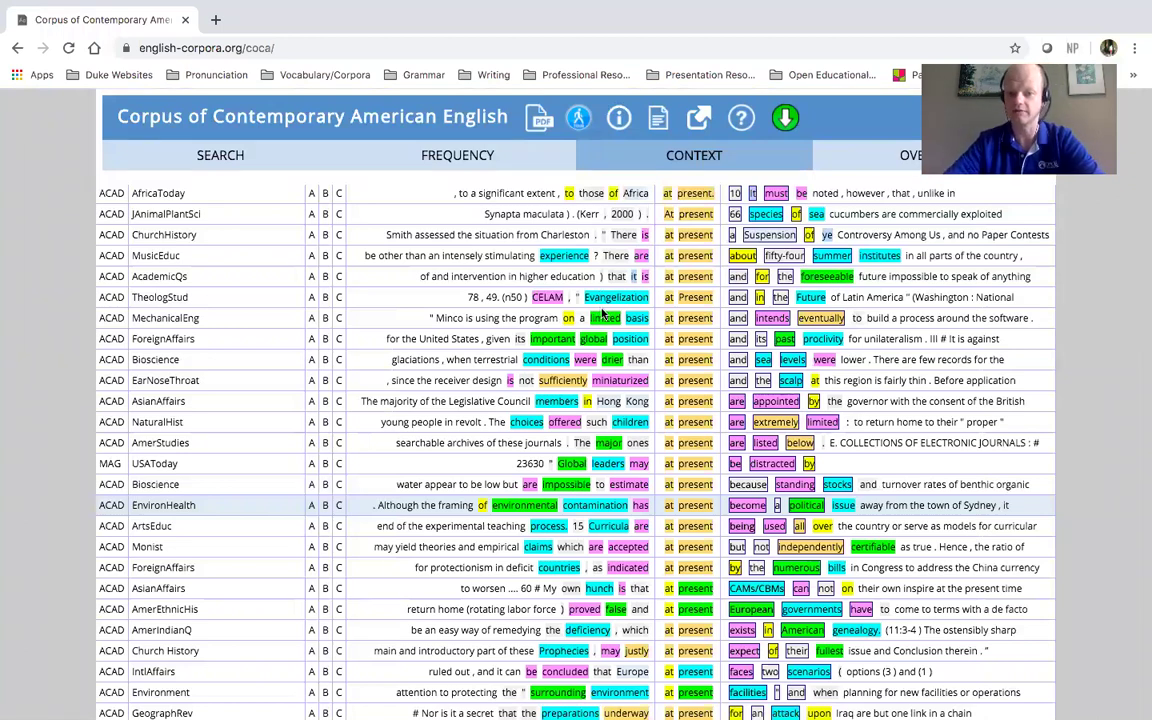
- Read through the "at present" concordance lines, checking where the phrase opens a sentence or clause and what comes before it
scroll(460, 338, "down", 3)
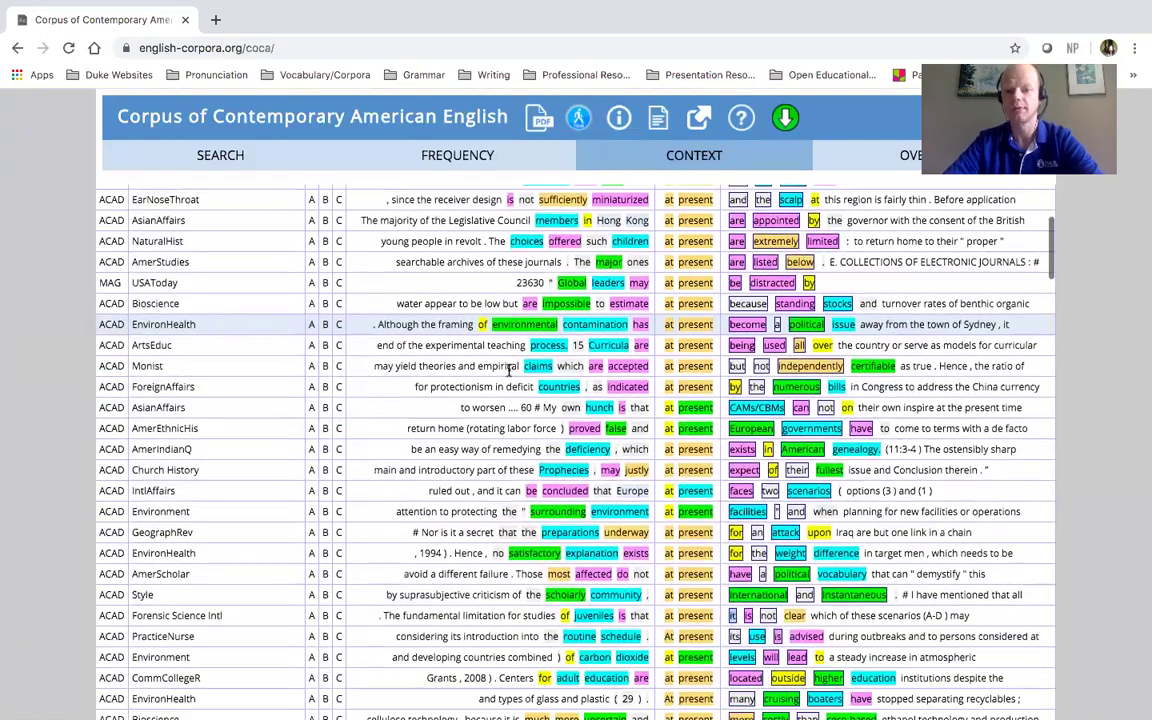
scroll(510, 370, "down", 4)
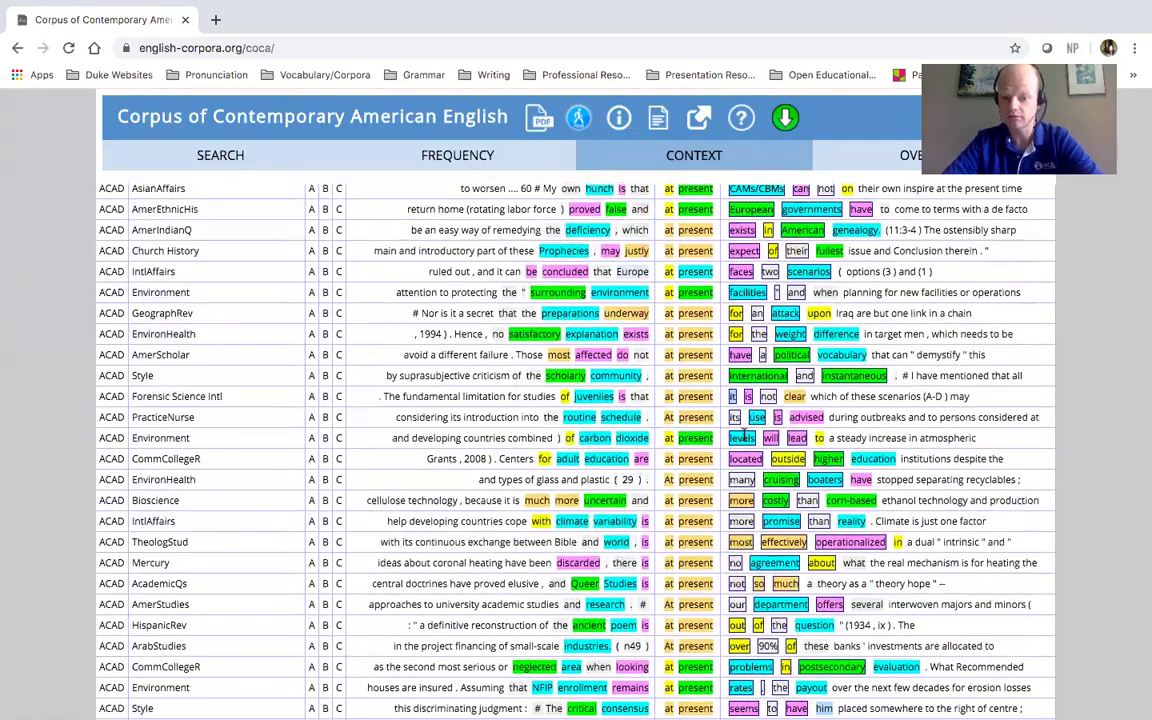
scroll(745, 432, "down", 4)
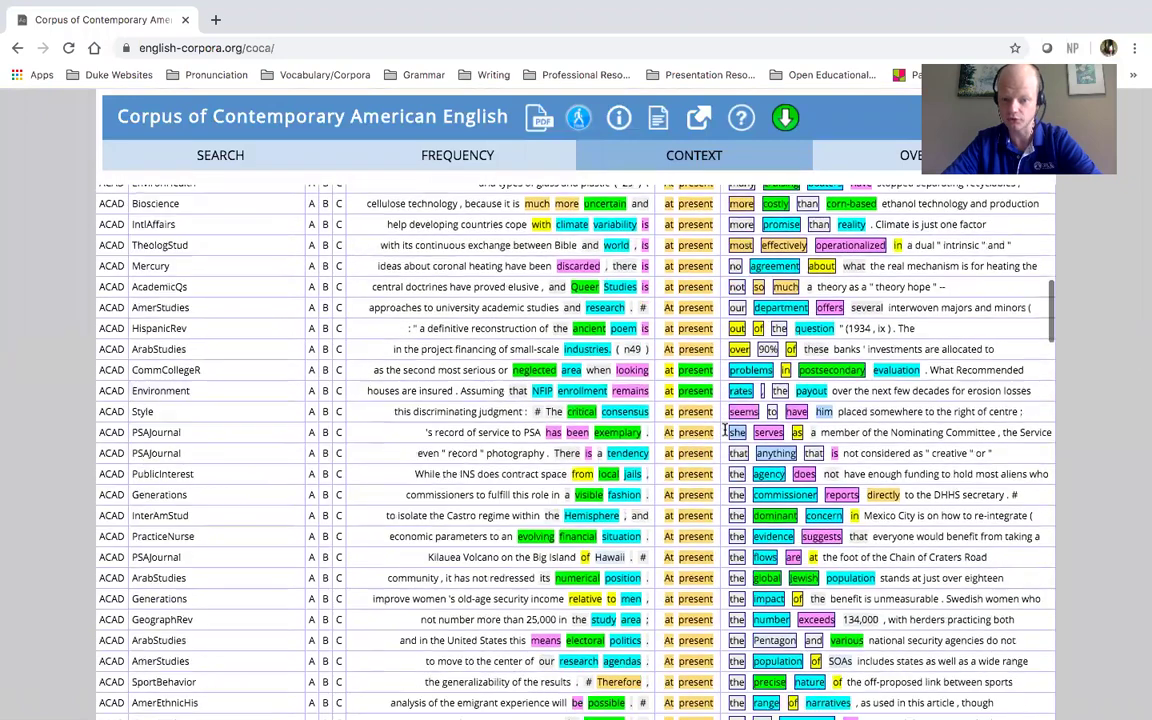
scroll(725, 430, "down", 3)
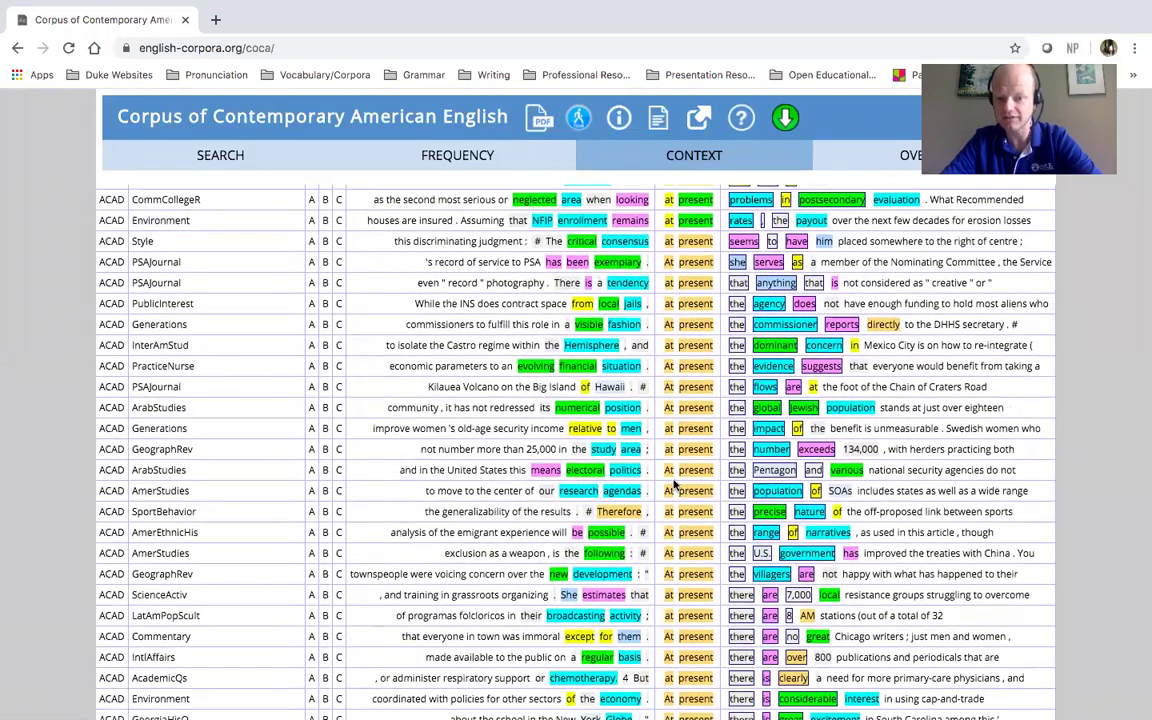
scroll(673, 483, "down", 2)
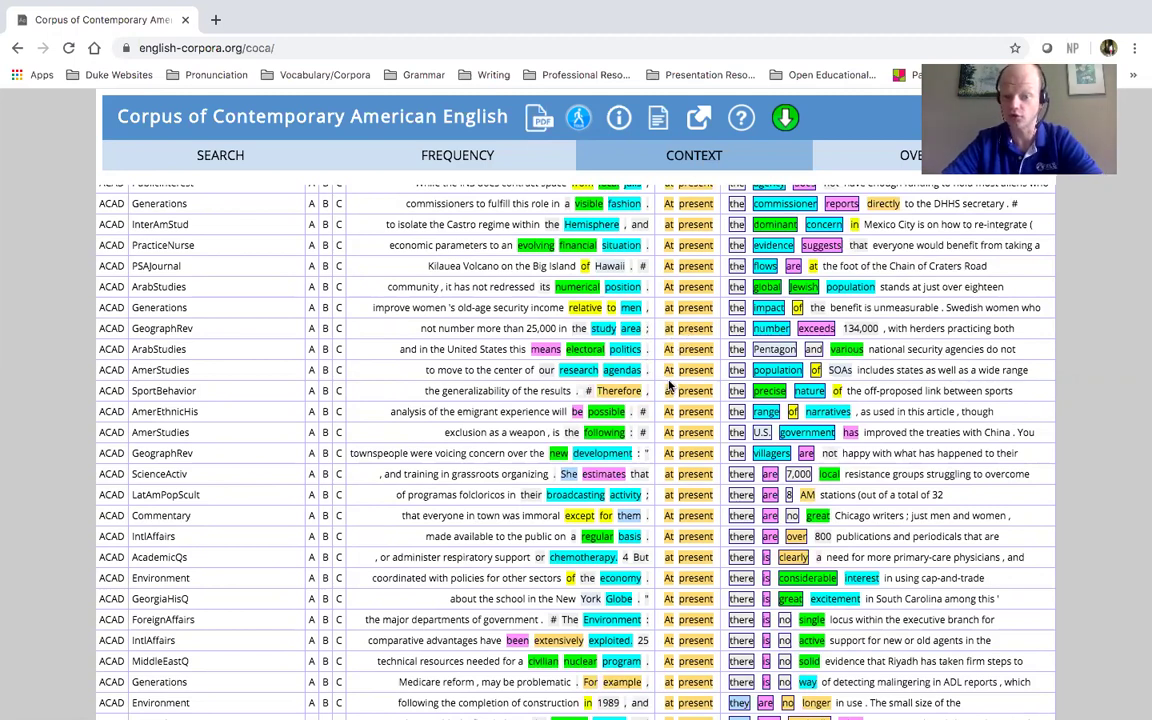
scroll(605, 350, "down", 1)
scroll(668, 383, "down", 1)
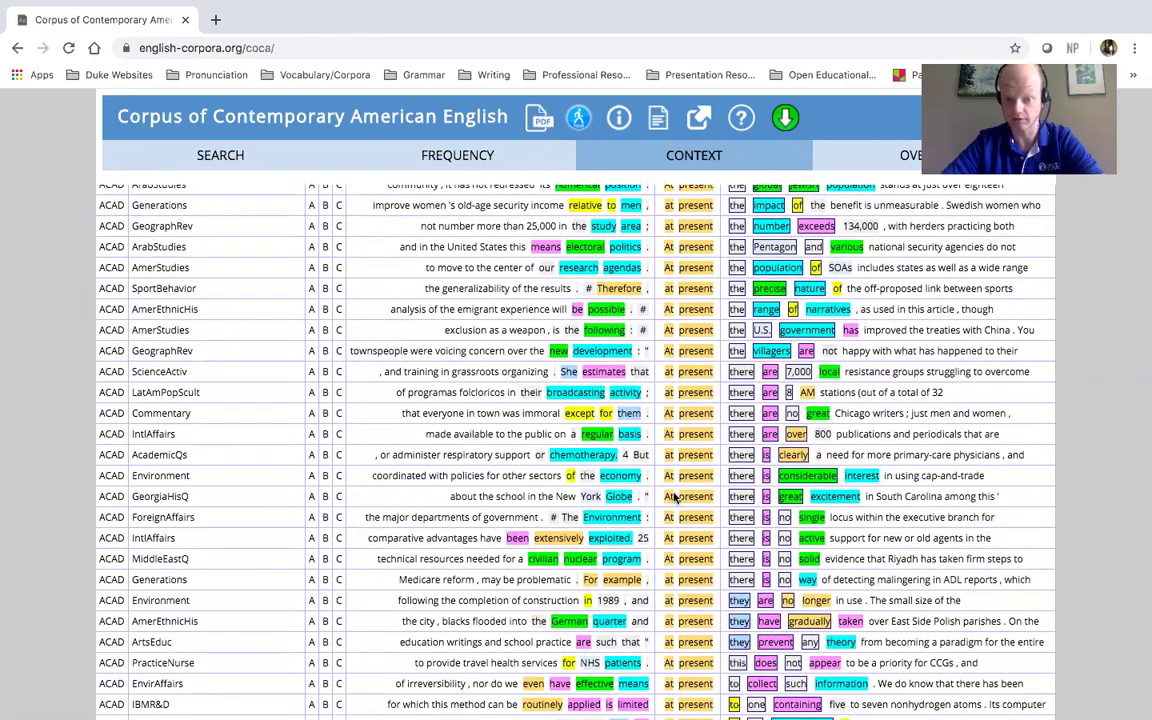
scroll(676, 538, "down", 1)
scroll(676, 538, "down", 8)
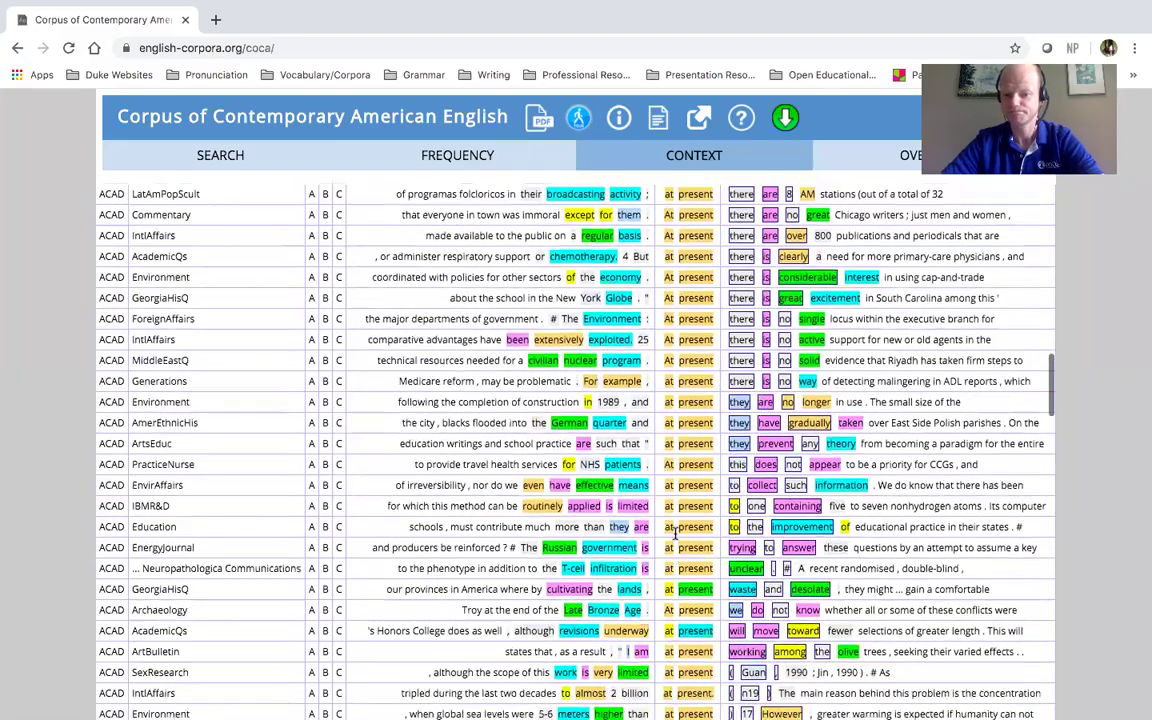
- Compare the "at present" lines that have a comma directly after the phrase with those that have none
scroll(676, 538, "up", 3)
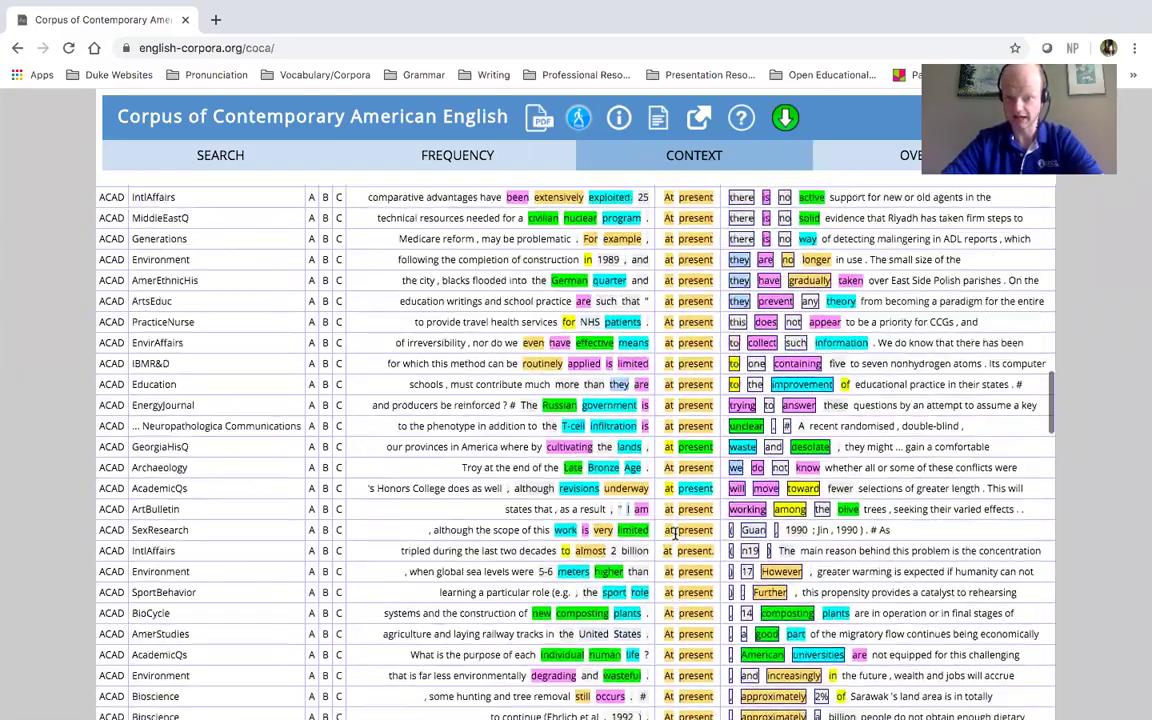
scroll(676, 538, "down", 3)
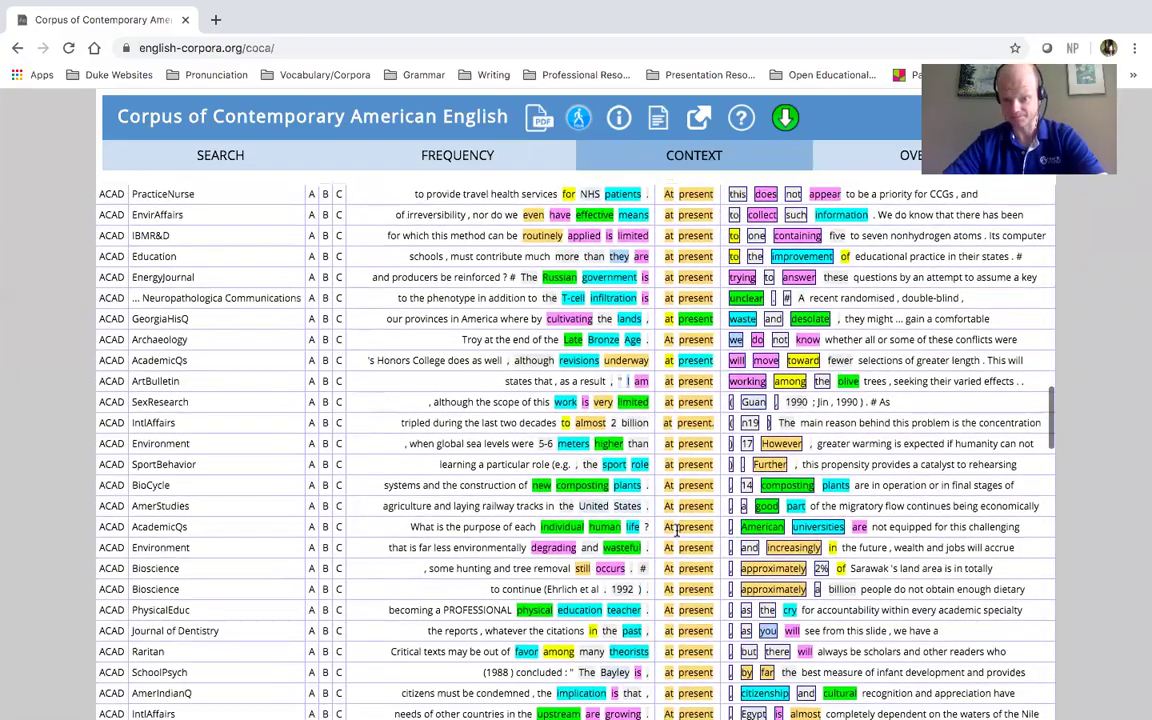
scroll(611, 472, "up", 1)
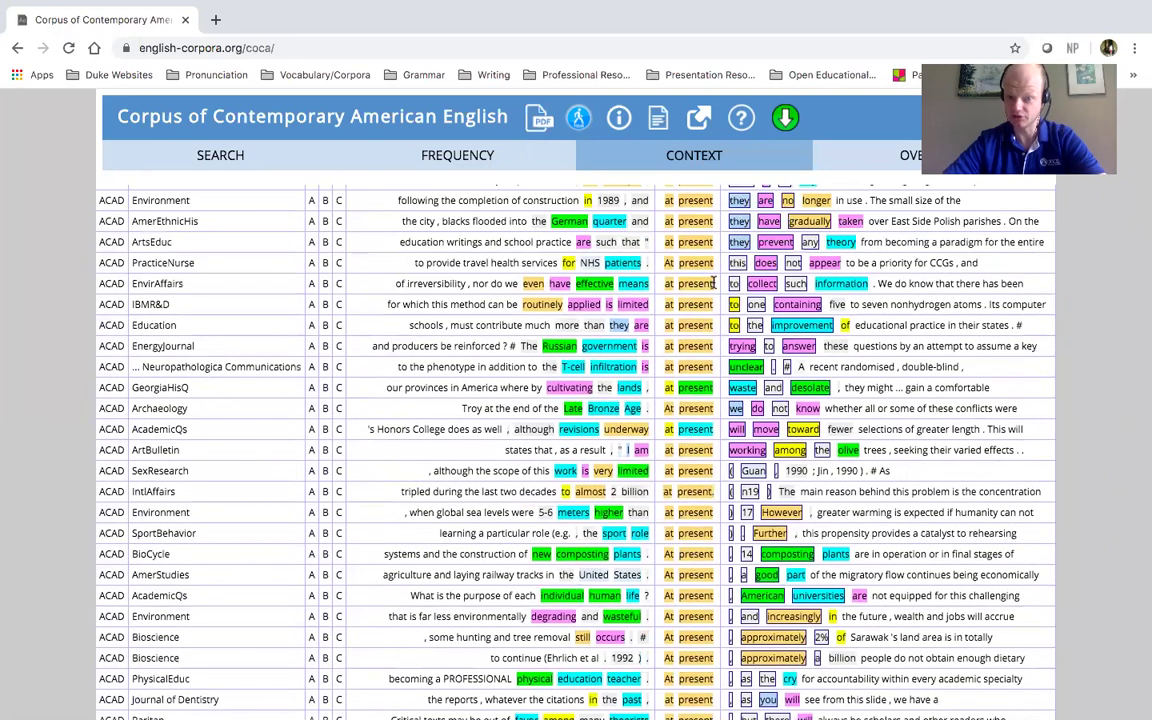
scroll(700, 292, "up", 3)
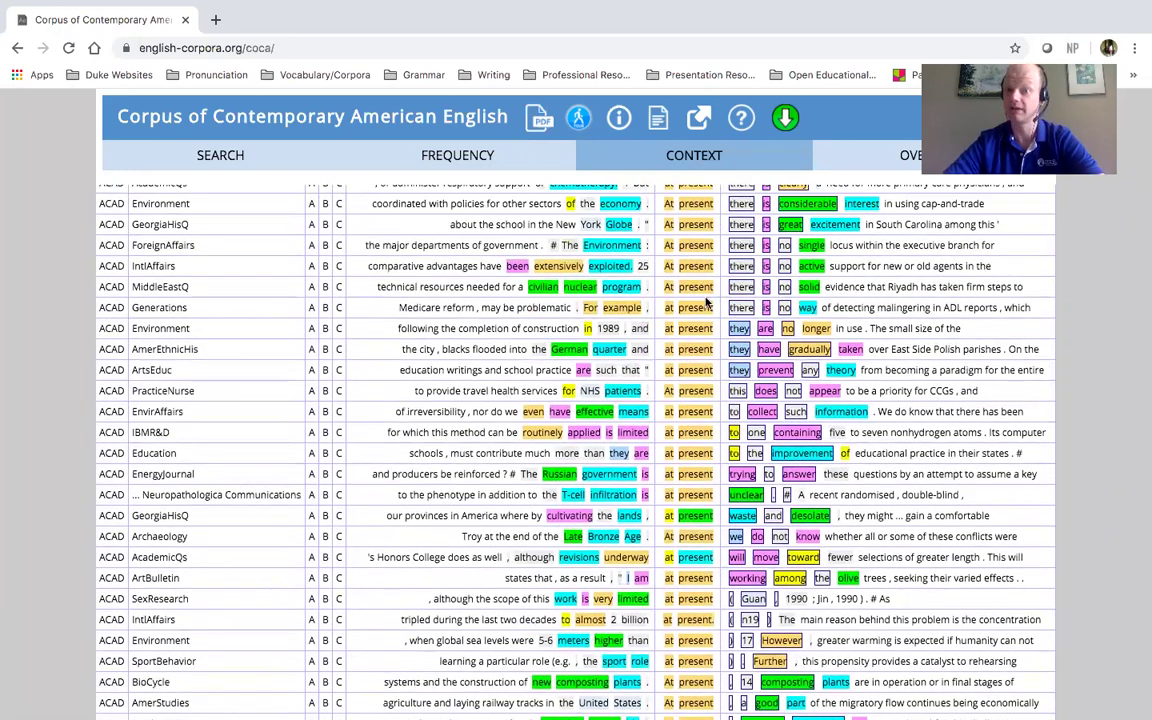
scroll(712, 290, "down", 5)
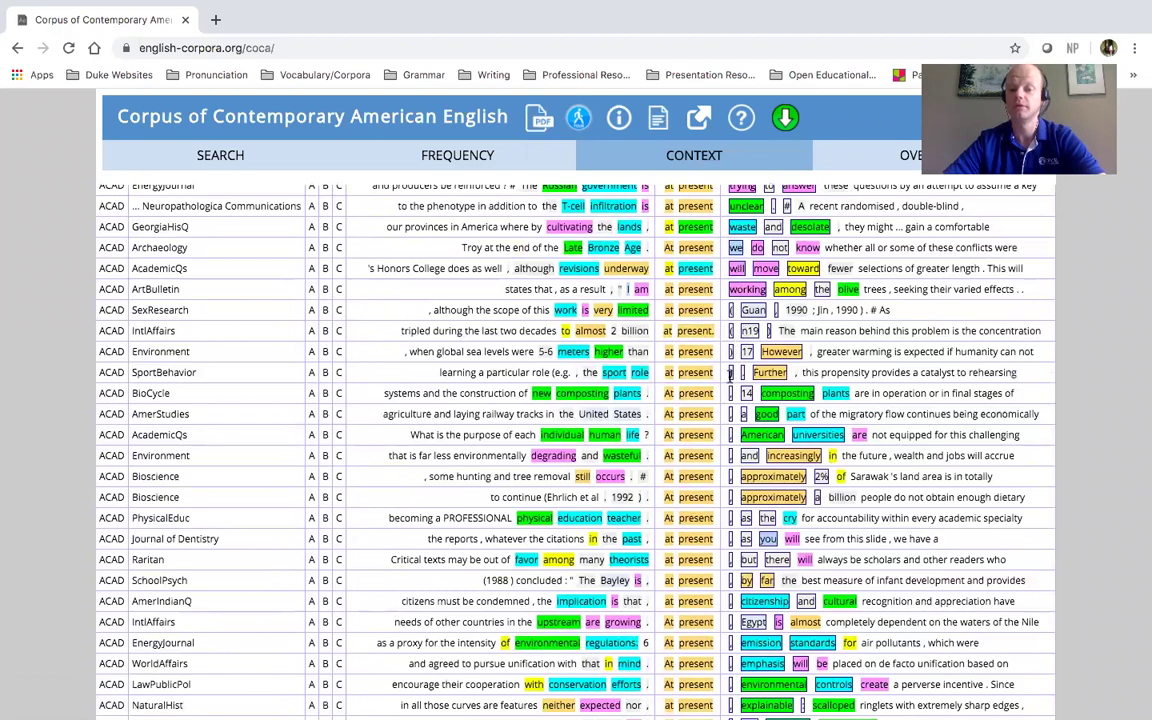
scroll(712, 492, "up", 3)
scroll(712, 492, "up", 3)
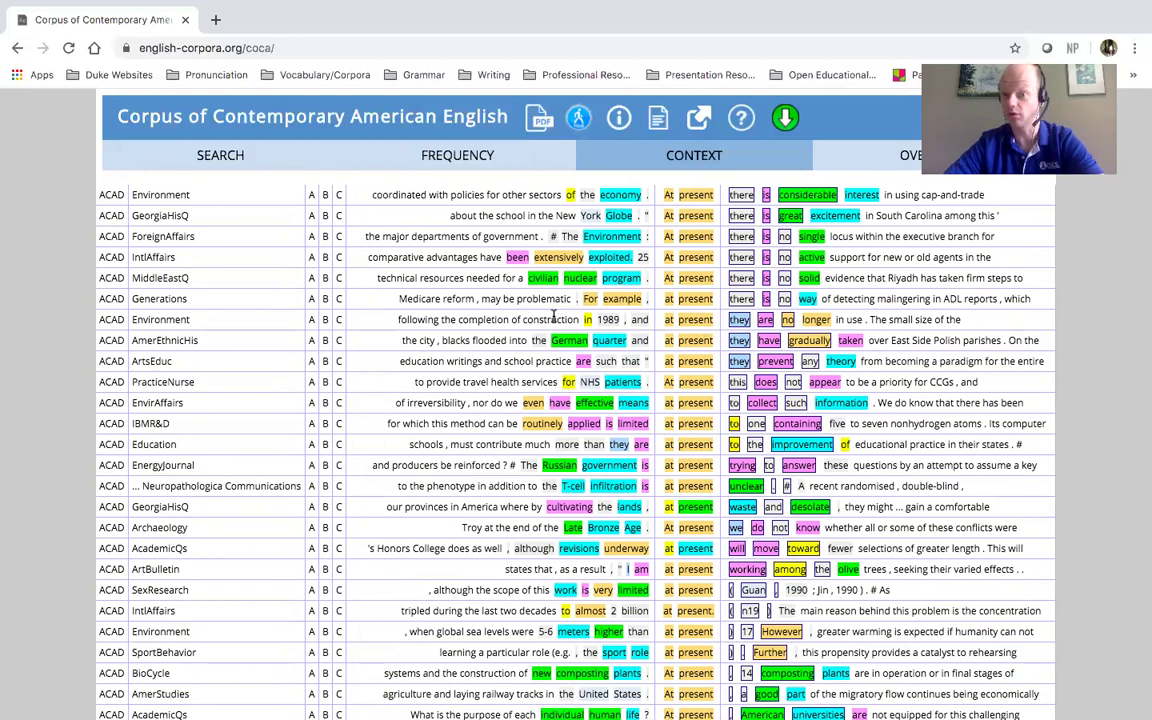
- Return to the corpus search form, clear the previous query and set the search type to KWIC
left_click(207, 160)
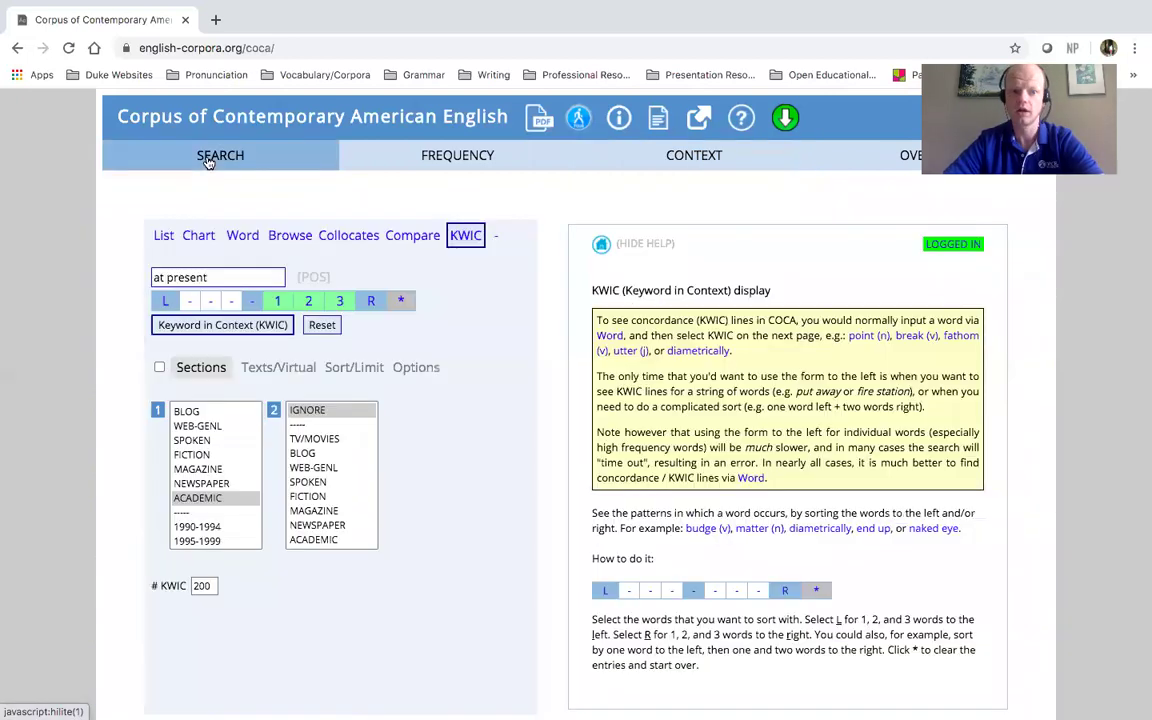
left_click(322, 327)
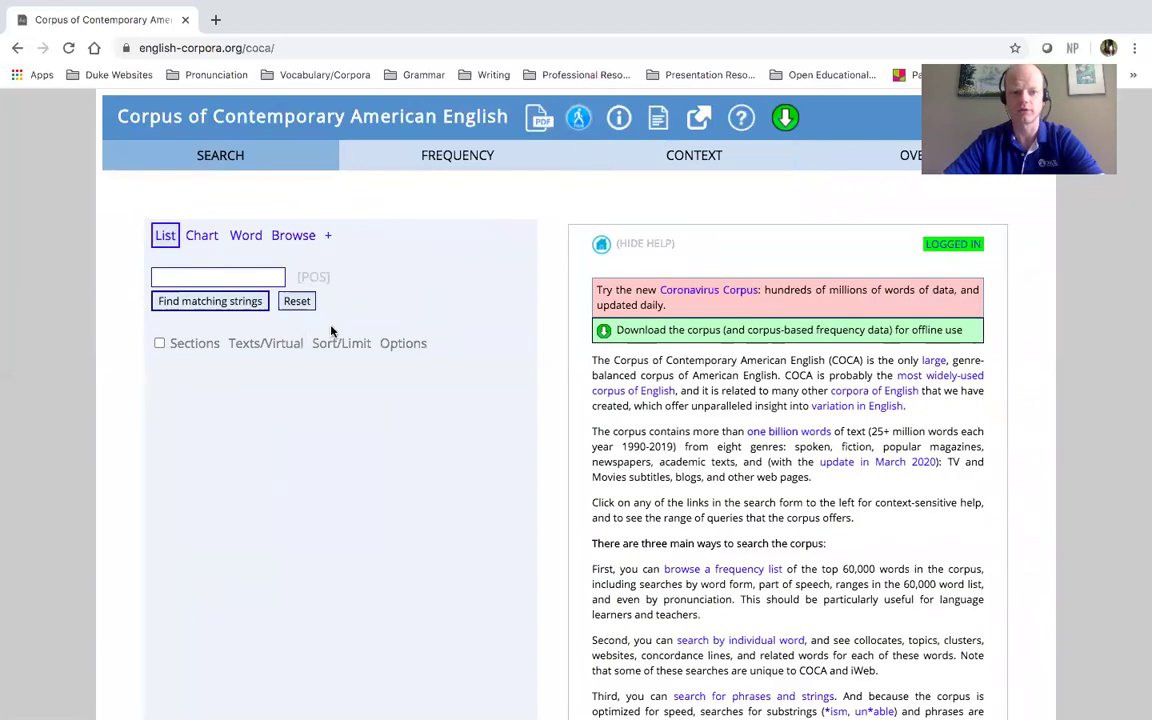
left_click(327, 237)
left_click(460, 238)
left_click(237, 275)
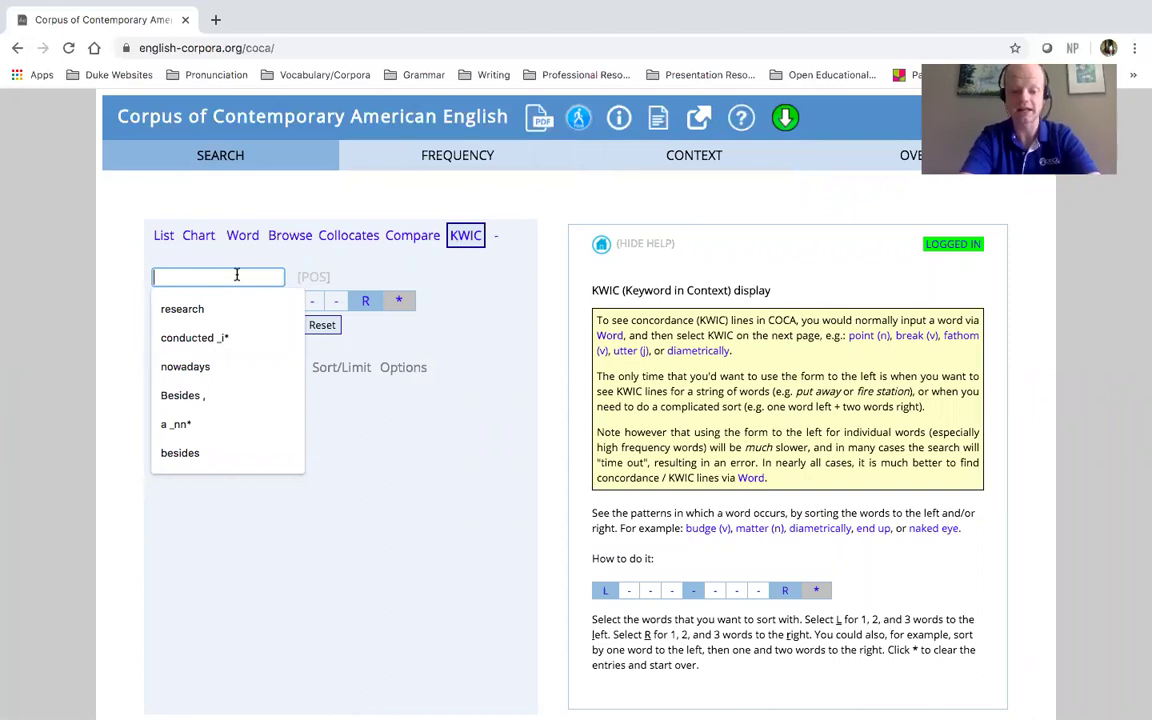
- Build the search string "_r* _j* effect" from any adverb (adv.ALL), any adjective (adj.ALL) and the word "effect"
left_click(316, 281)
left_click(308, 279)
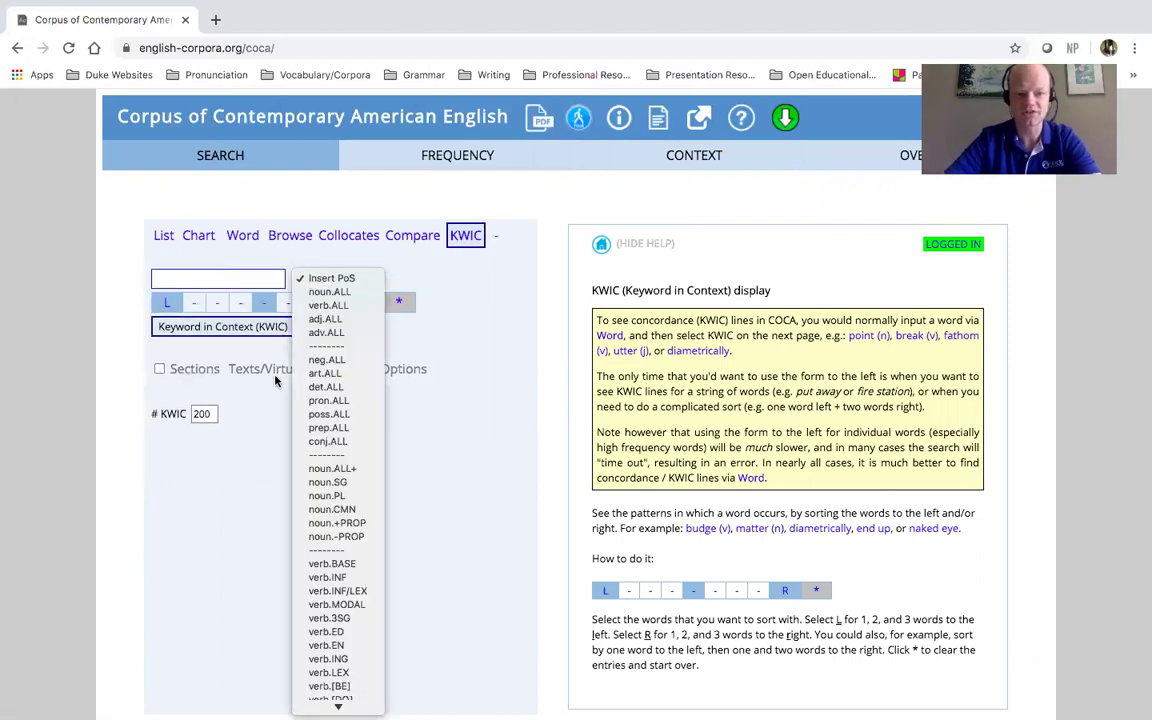
left_click(326, 332)
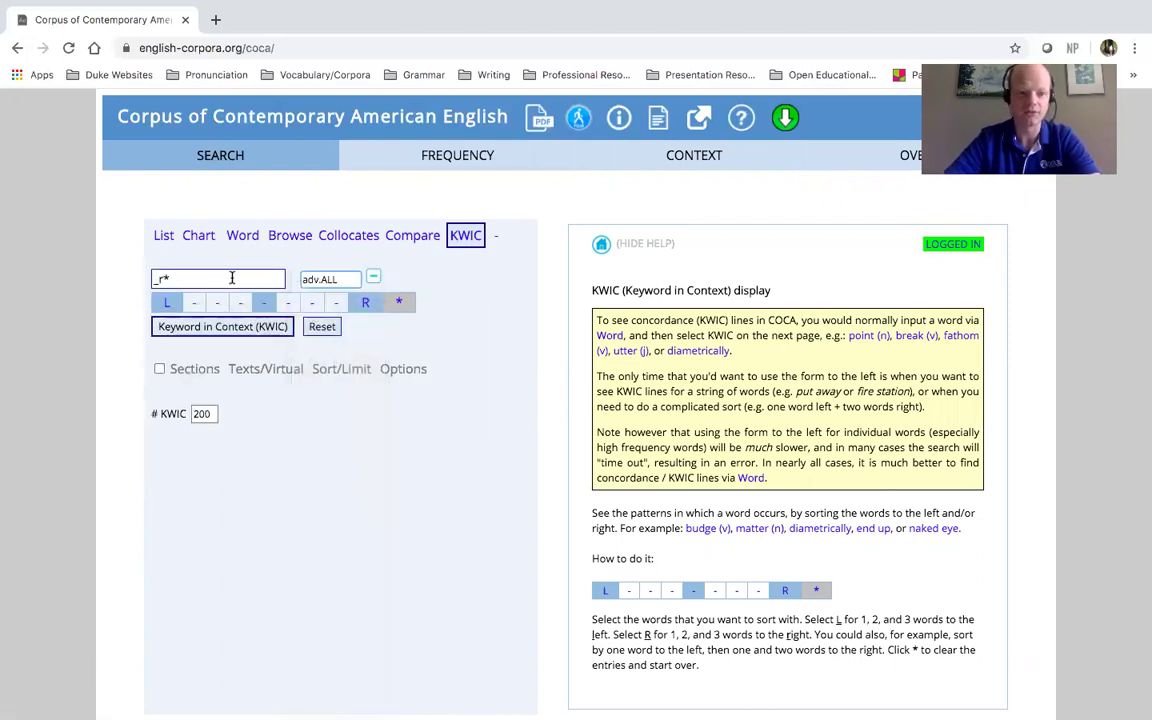
left_click(231, 279)
left_click(318, 279)
left_click(340, 266)
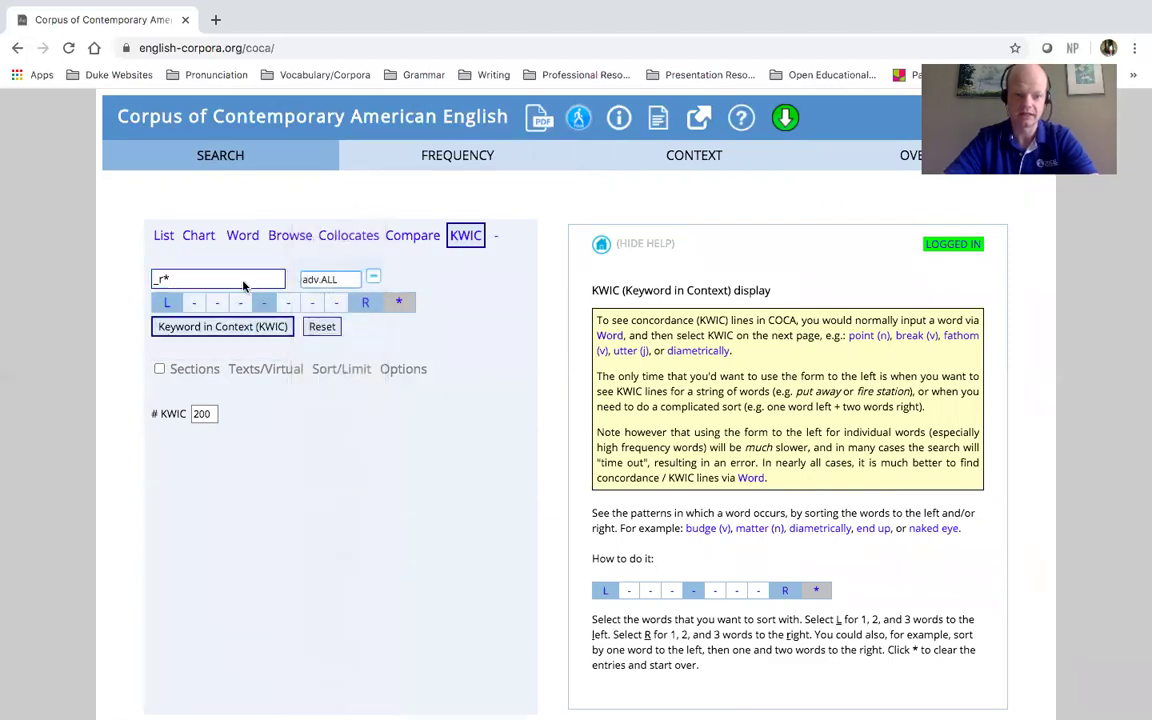
left_click(243, 280)
type("effec")
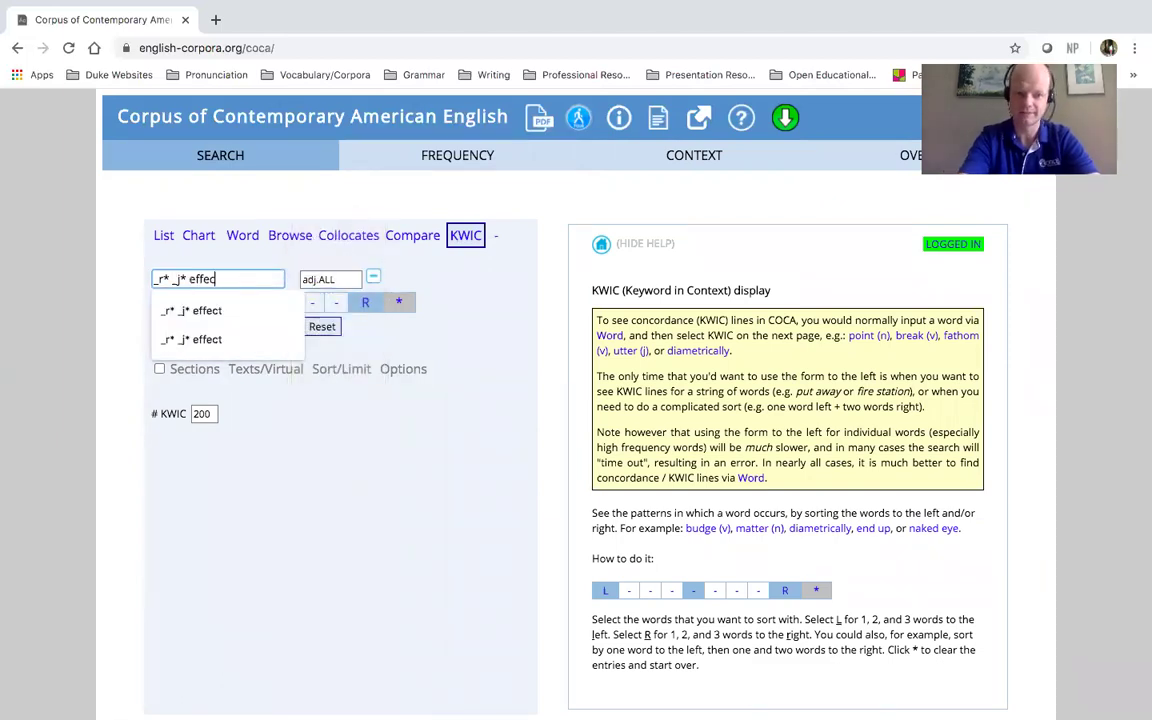
type("t")
left_click(120, 273)
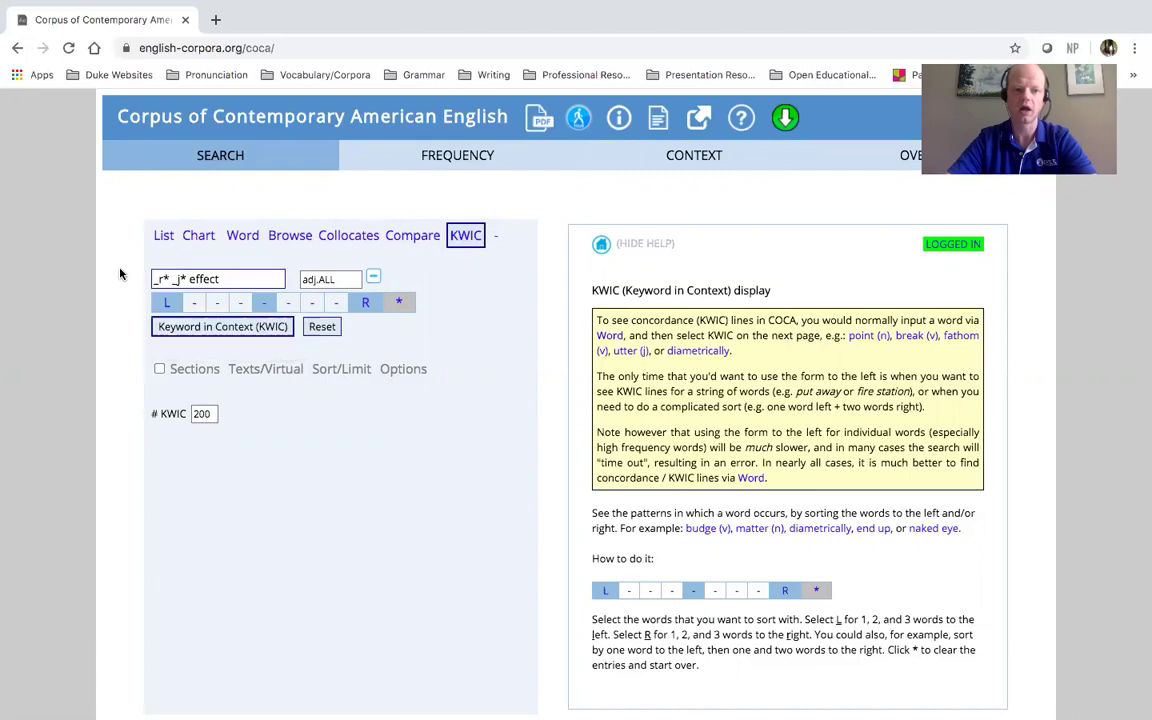
left_click(179, 279)
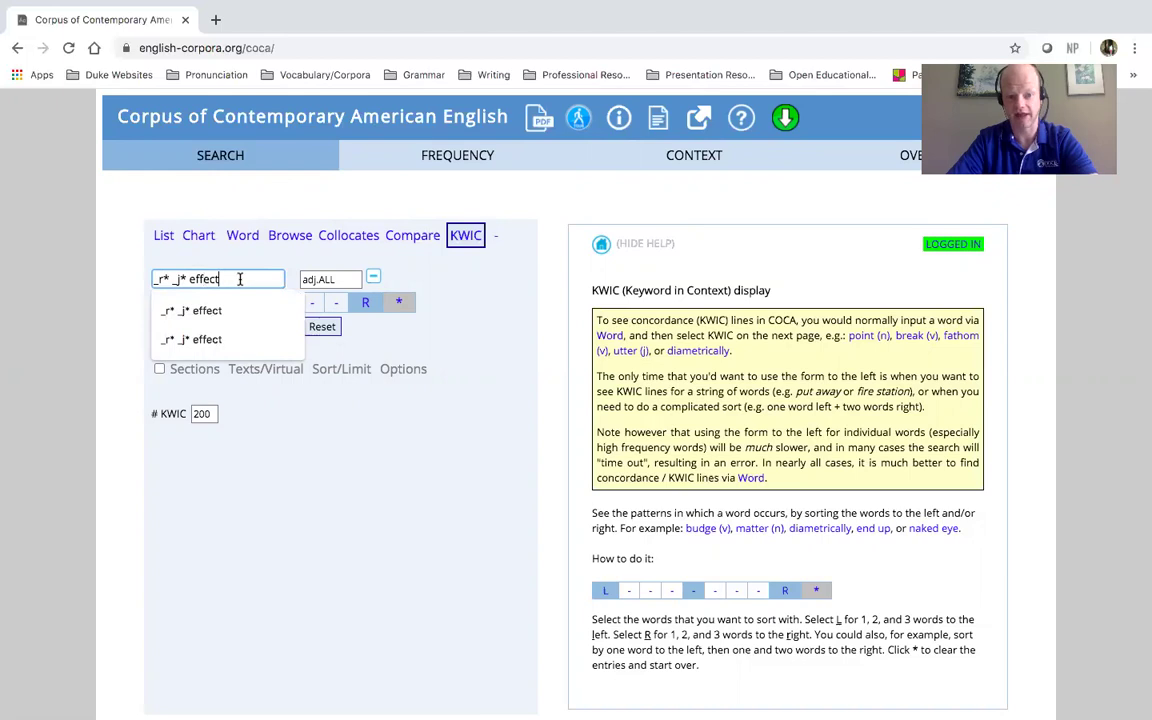
left_click(130, 298)
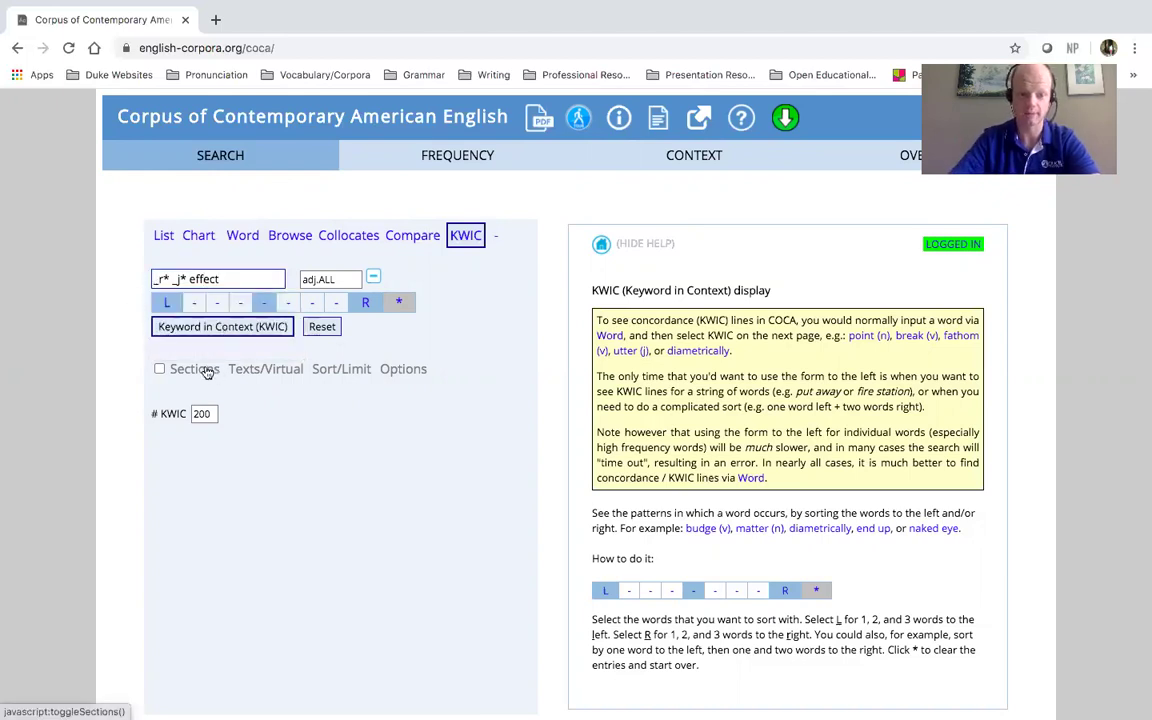
- Limit the adverb + adjective + "effect" search to the ACADEMIC section and run it as a Keyword in Context search
left_click(203, 369)
left_click(205, 539)
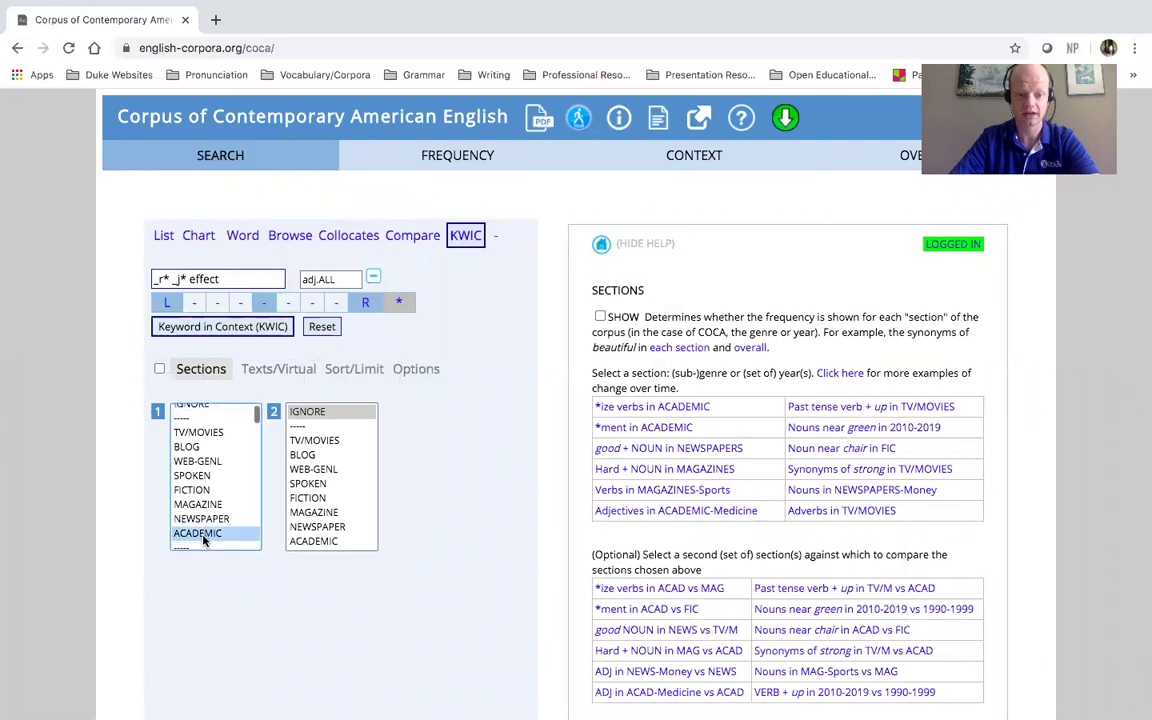
left_click(241, 327)
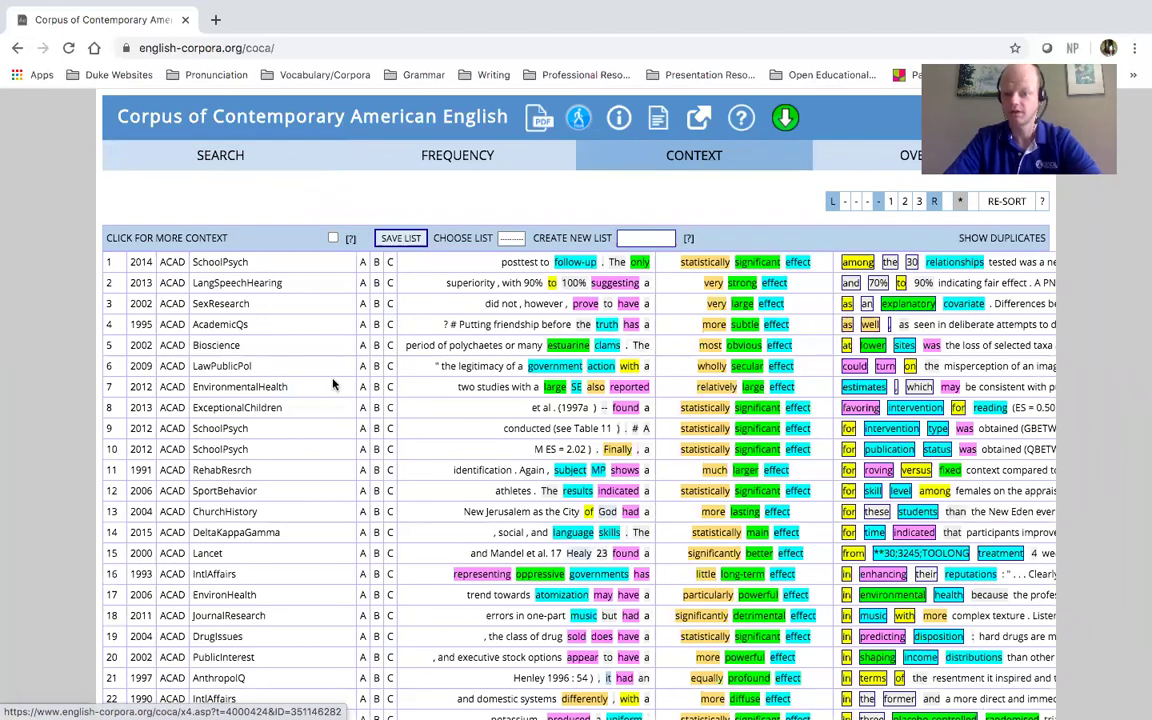
- Examine which adverb and adjective combinations precede "effect" in the concordance lines and which prepositions follow it
scroll(345, 380, "right", 2)
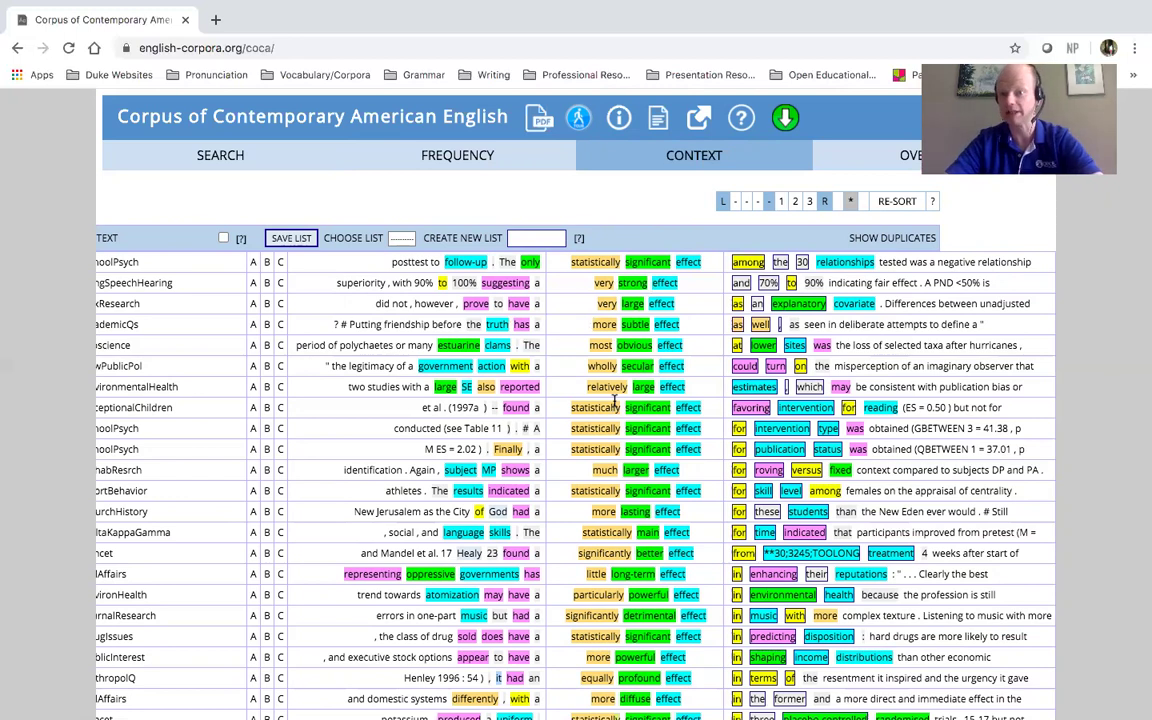
scroll(584, 399, "down", 2)
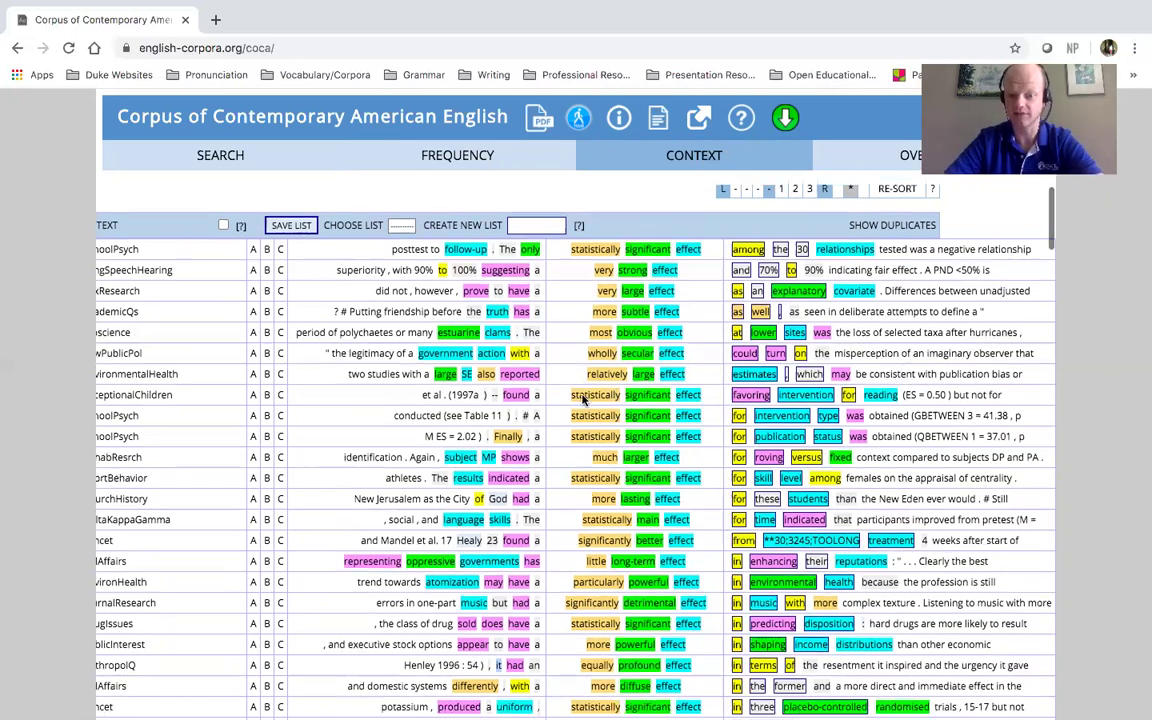
scroll(584, 399, "down", 3)
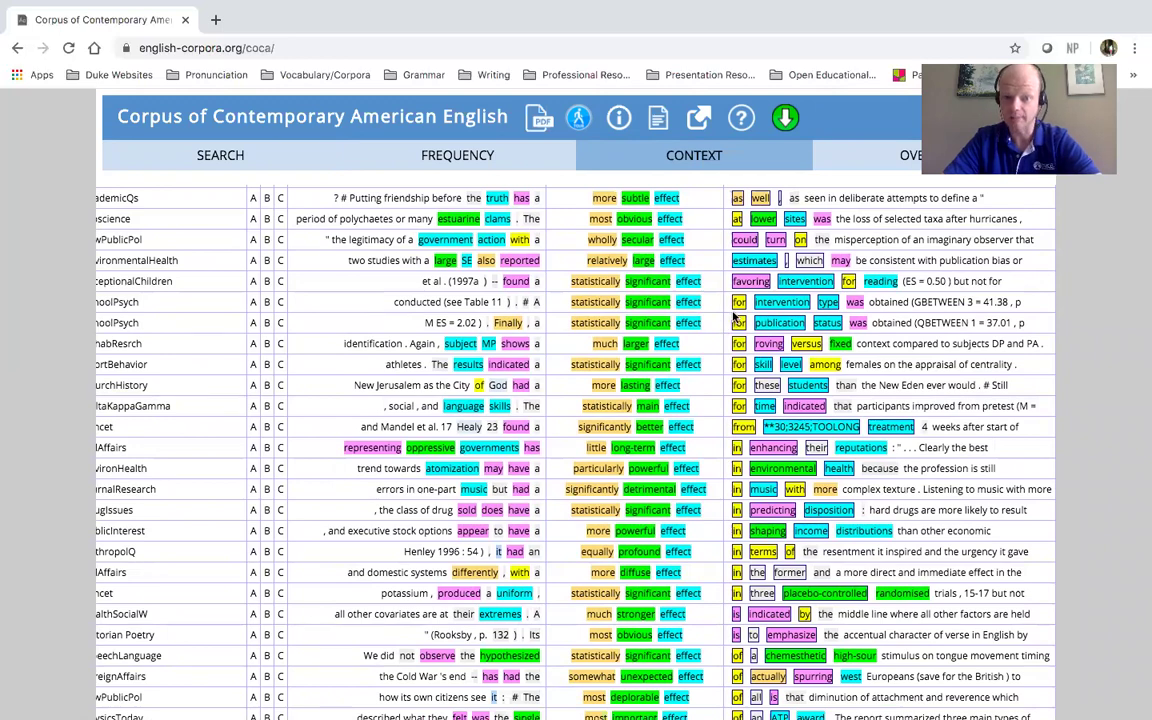
scroll(735, 316, "down", 3)
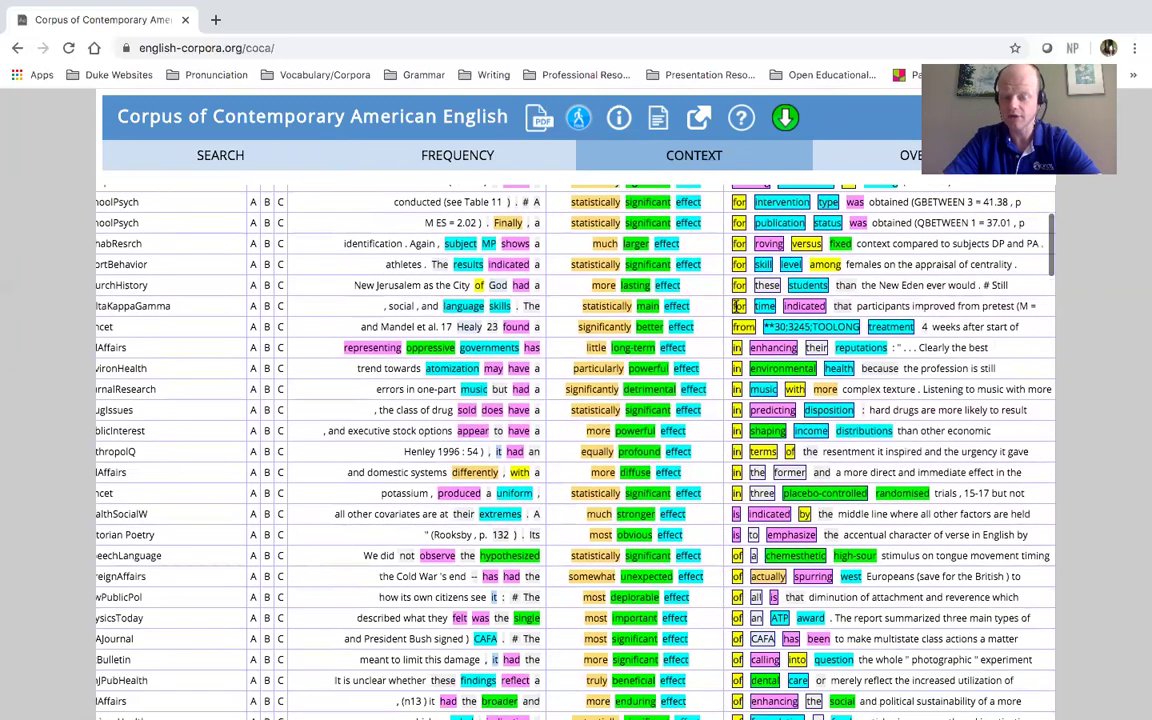
scroll(737, 306, "down", 2)
scroll(737, 310, "up", 2)
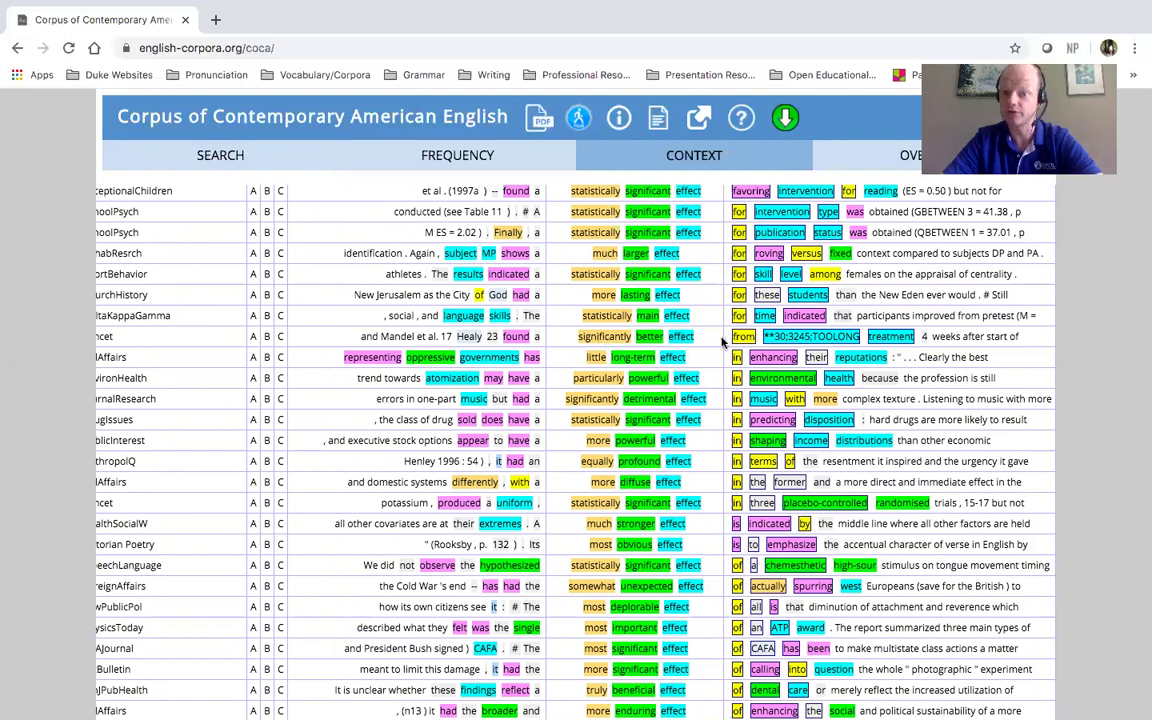
scroll(722, 342, "down", 1)
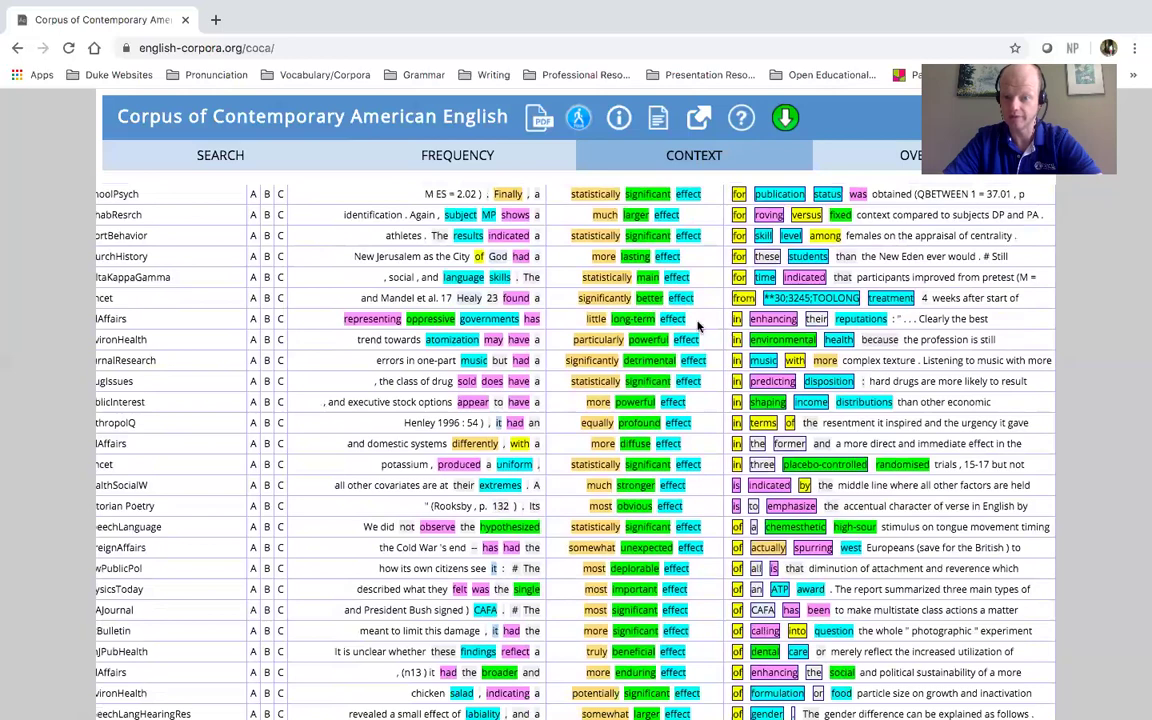
scroll(716, 341, "down", 5)
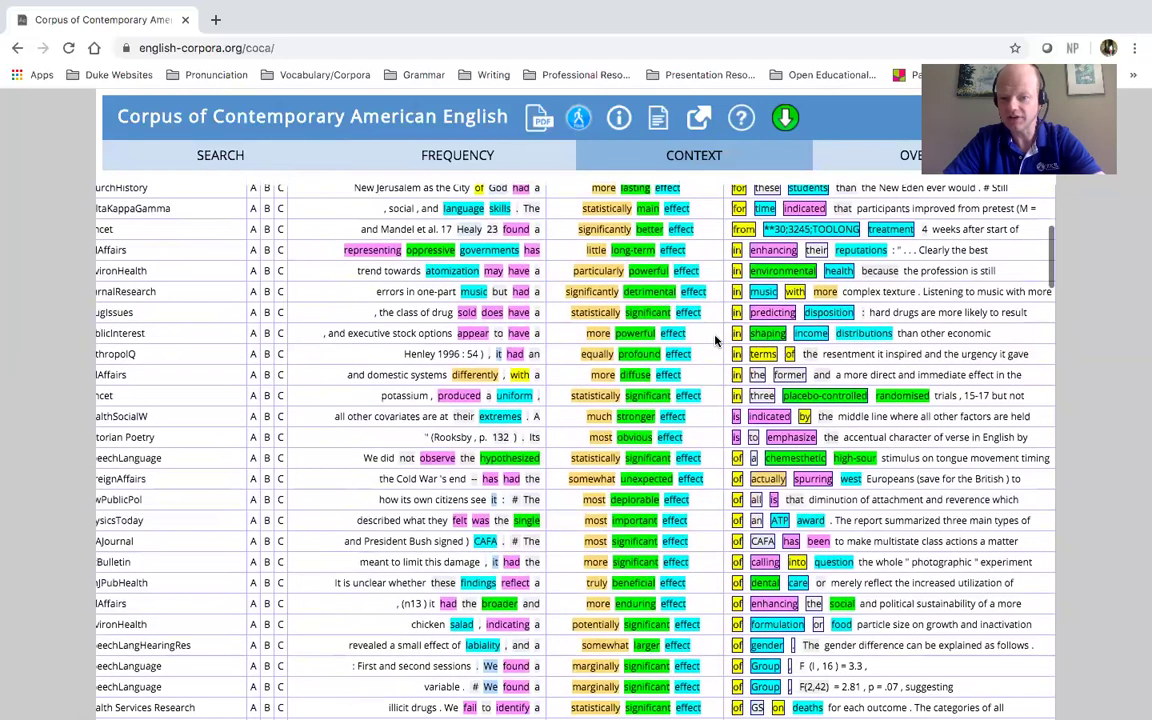
scroll(716, 342, "down", 4)
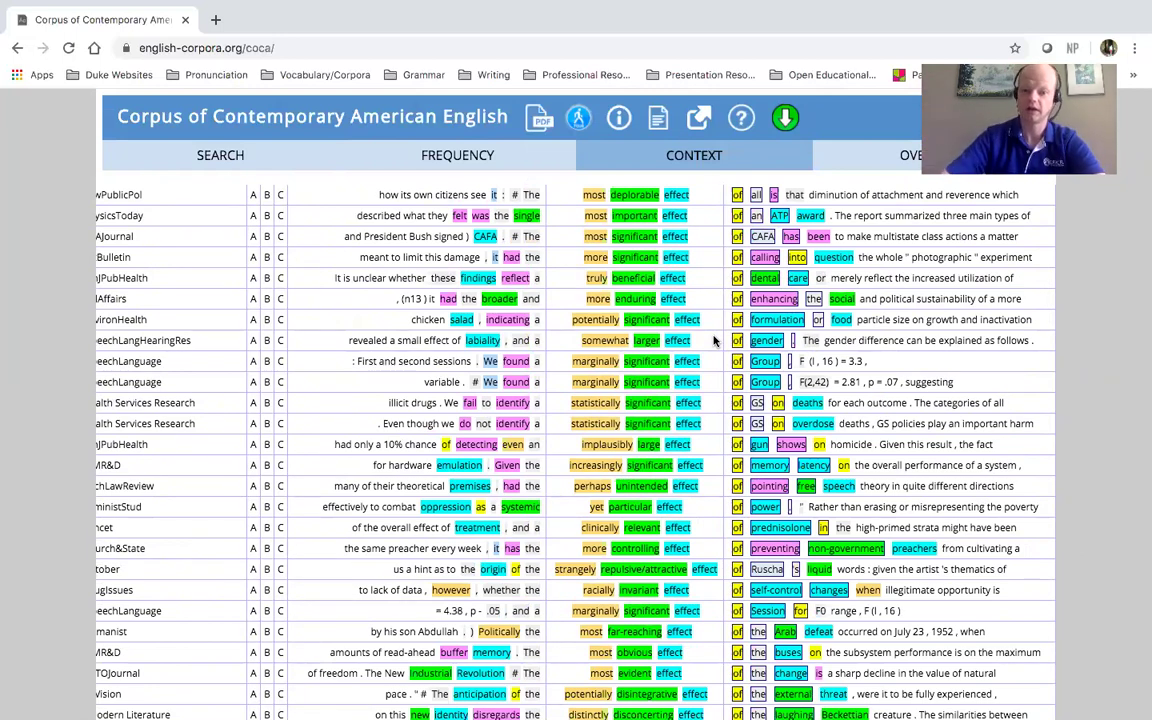
scroll(716, 341, "down", 6)
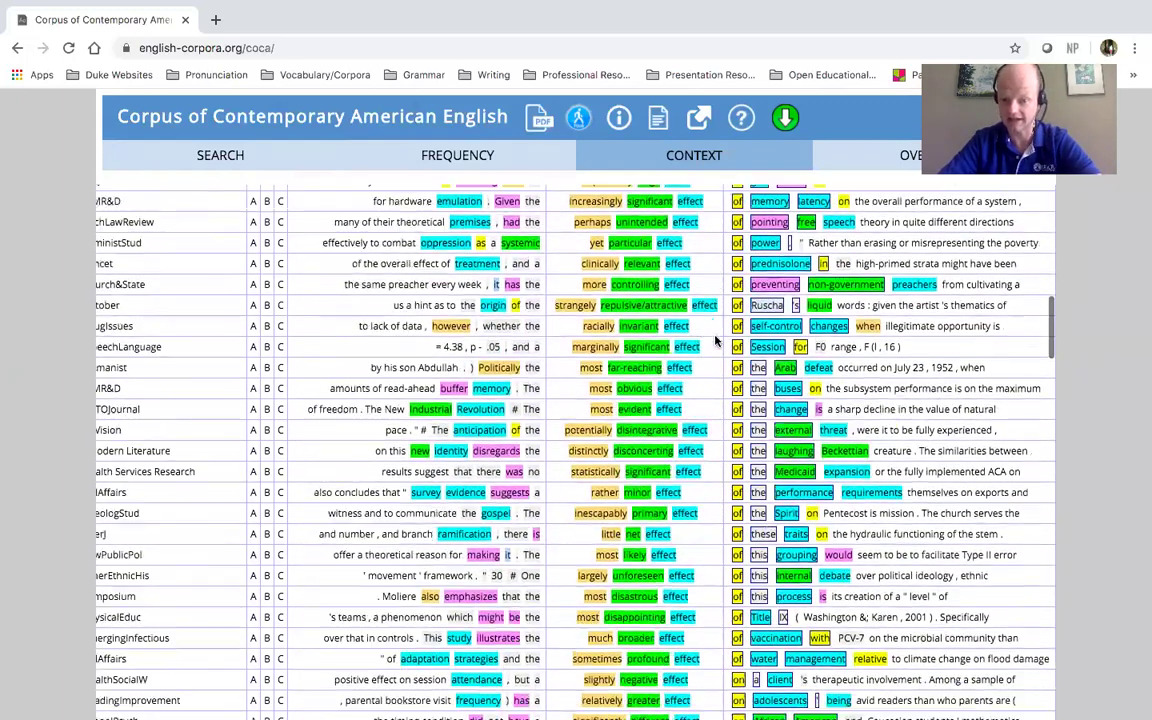
scroll(716, 342, "down", 6)
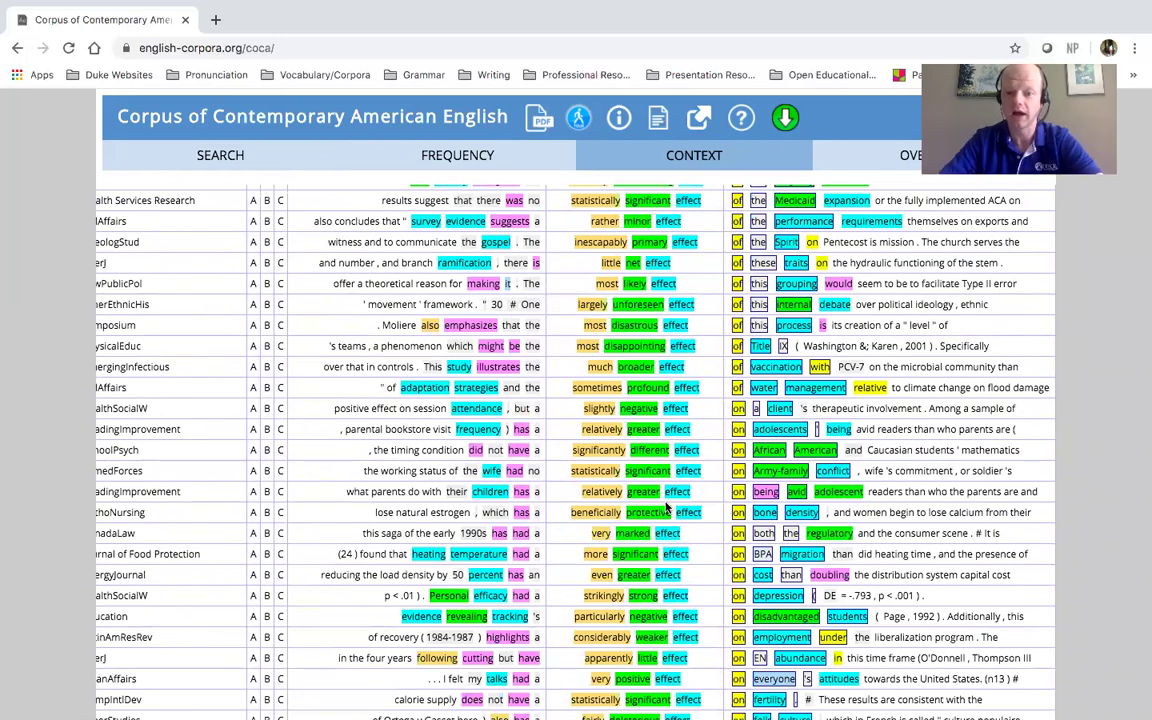
- Examine the remaining adverb + adjective + "effect" concordance lines for the prepositions, nouns such as "size", and punctuation that follow "effect"
scroll(666, 508, "down", 8)
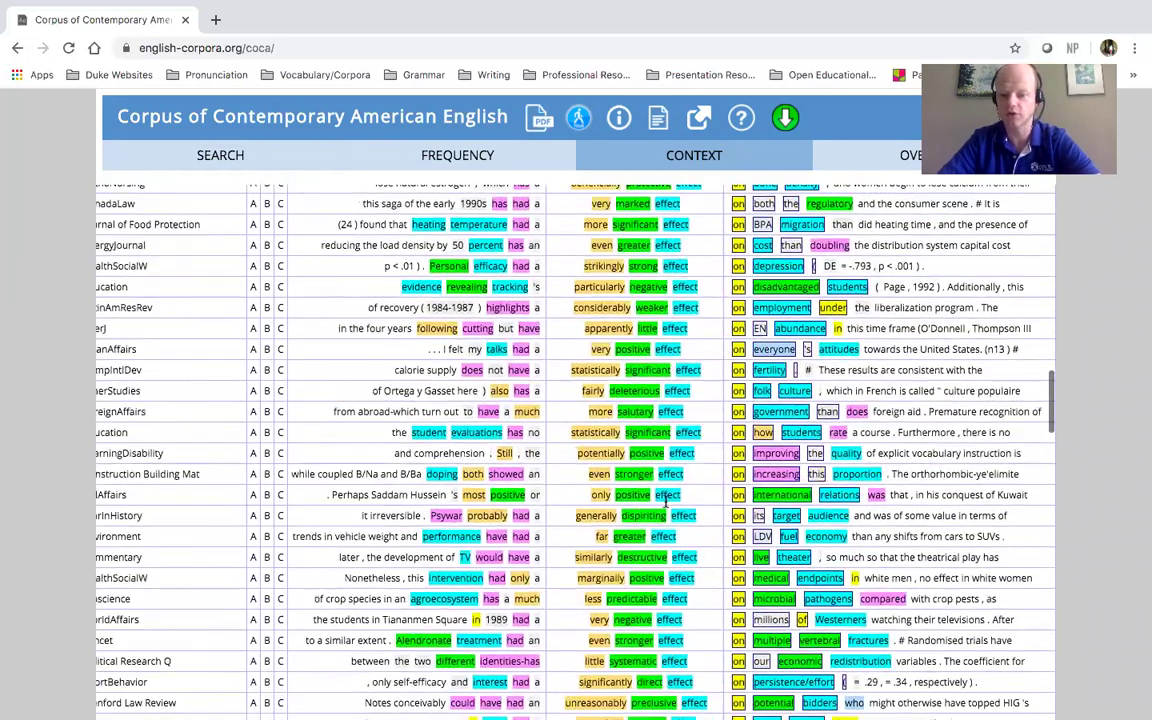
scroll(666, 502, "down", 1)
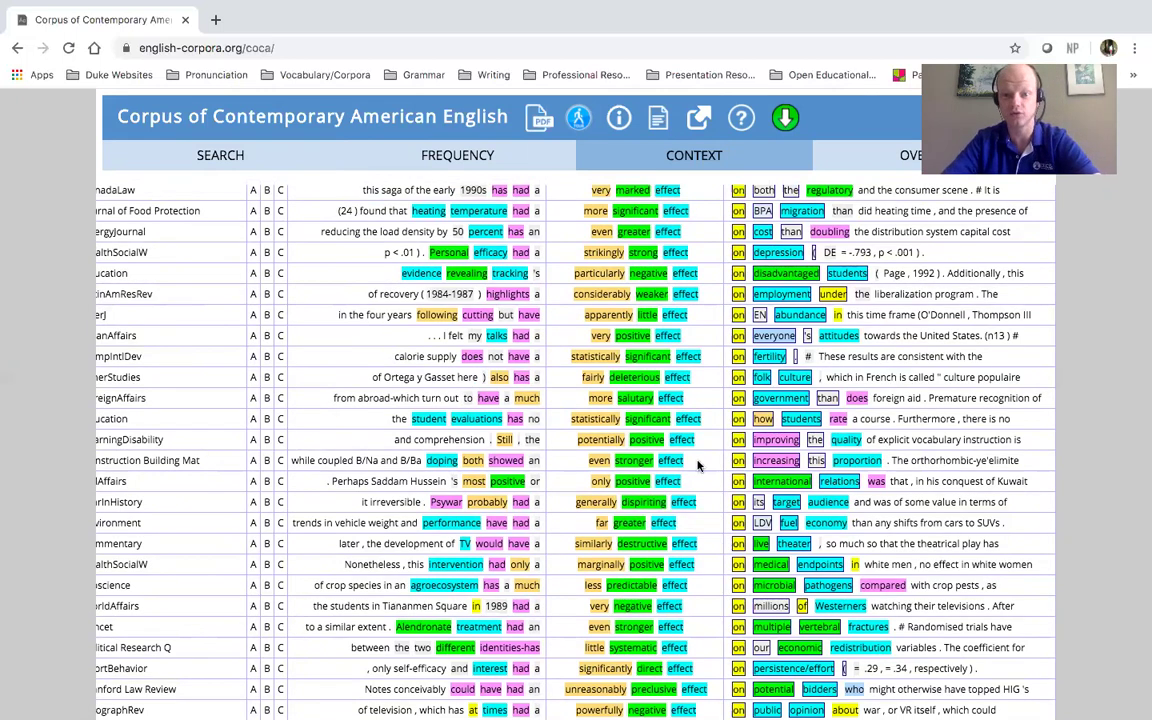
scroll(660, 439, "down", 4)
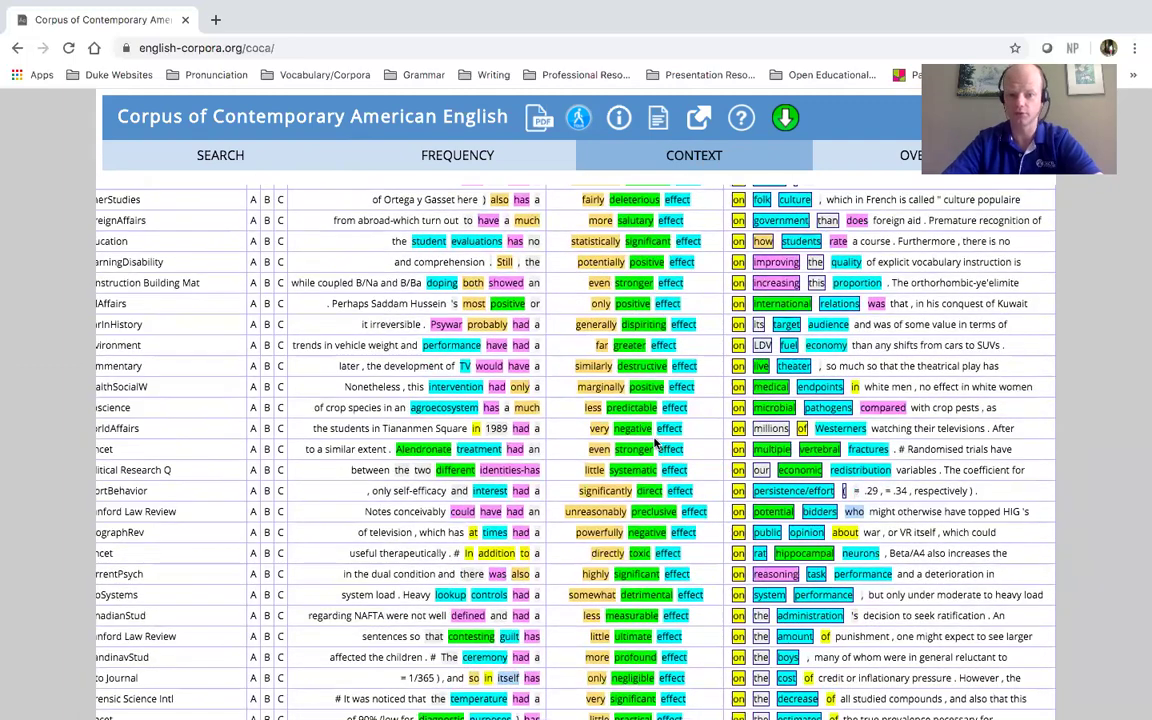
scroll(655, 441, "down", 10)
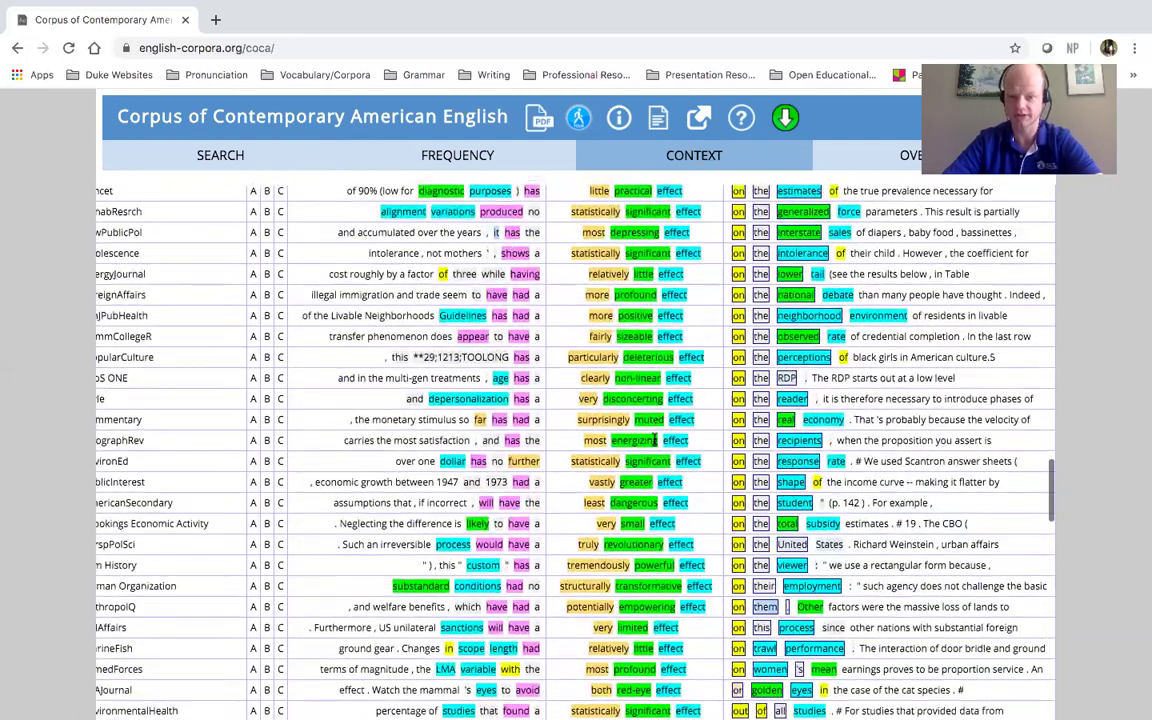
scroll(655, 441, "down", 3)
scroll(655, 439, "down", 4)
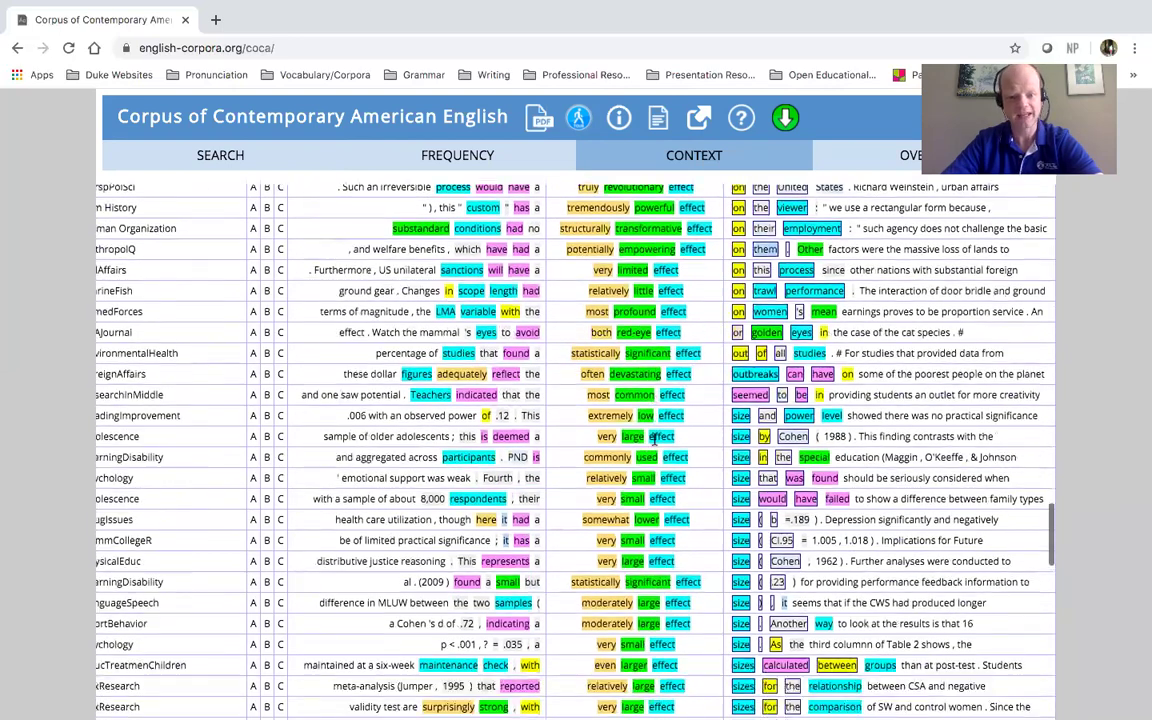
scroll(655, 438, "down", 4)
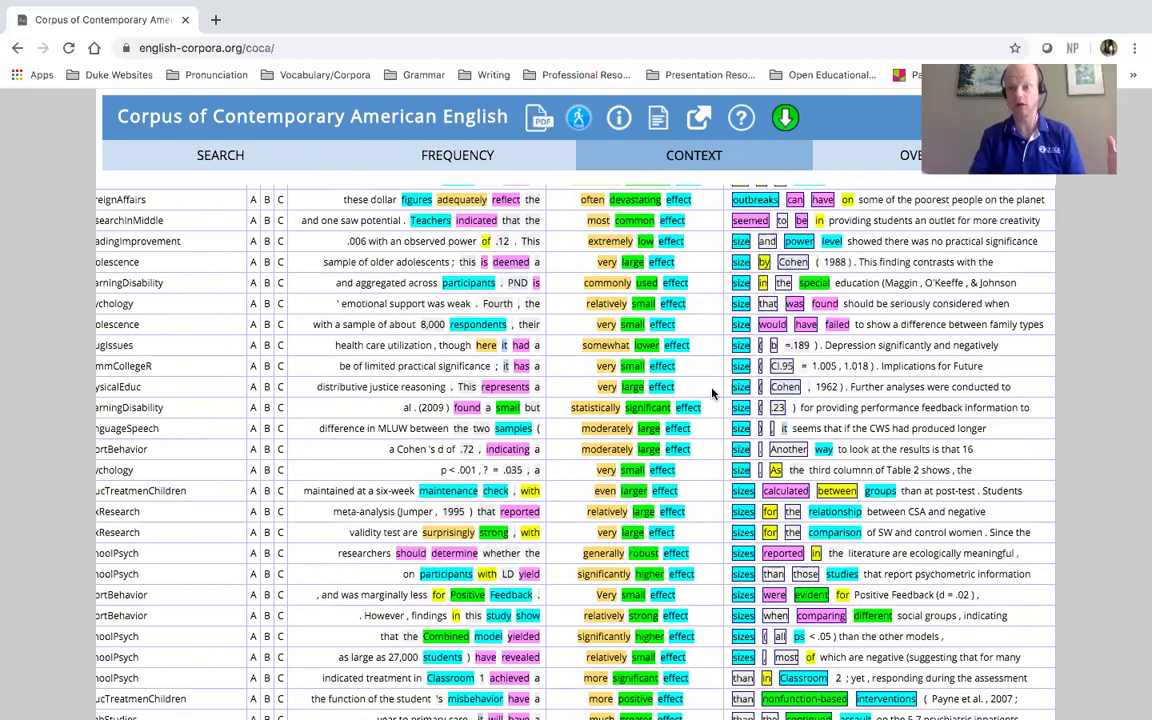
scroll(713, 393, "down", 3)
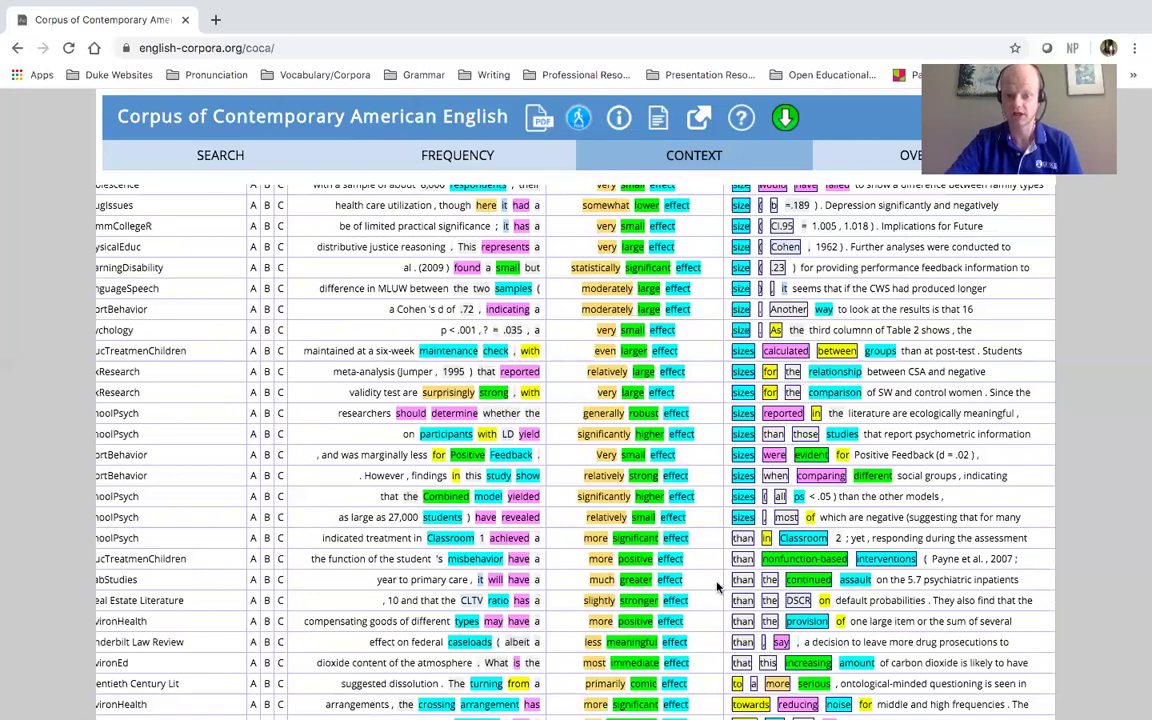
scroll(716, 600, "down", 6)
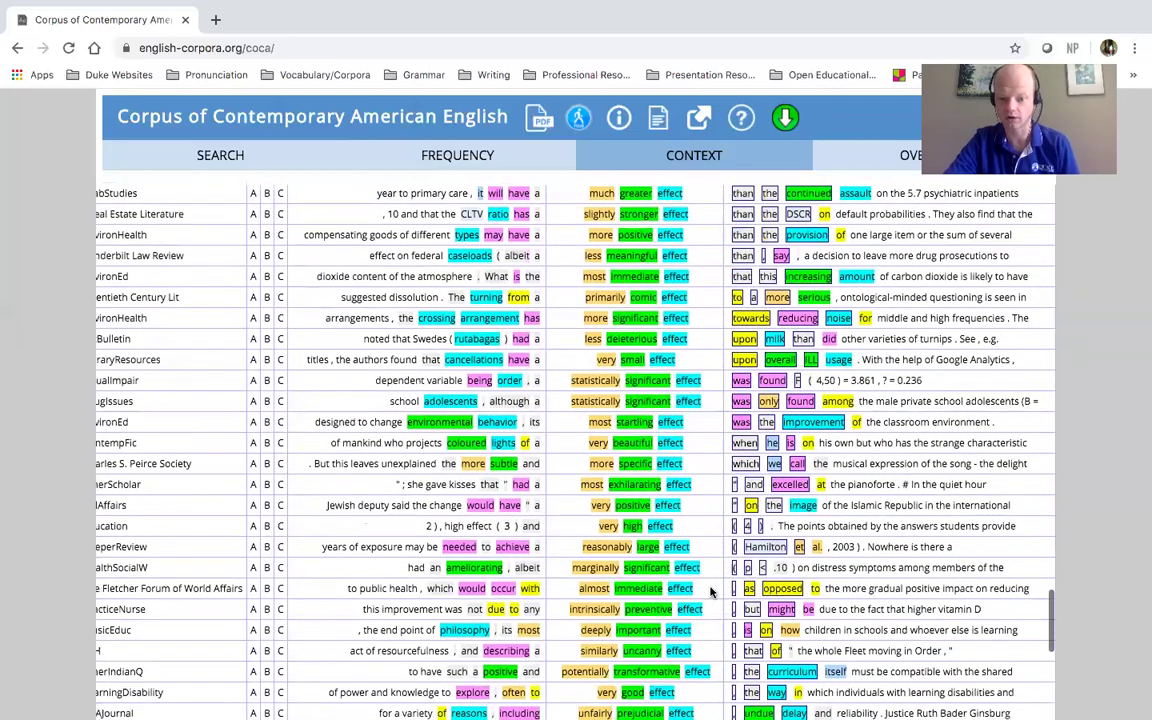
scroll(712, 592, "down", 2)
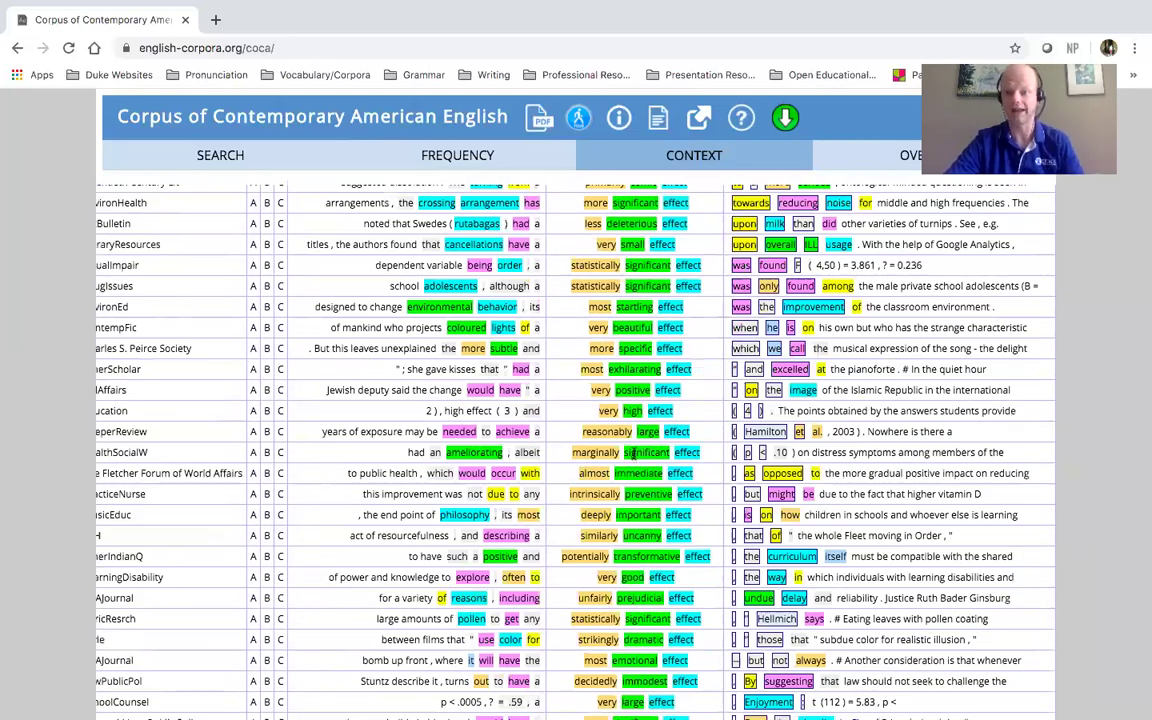
scroll(633, 453, "up", 3)
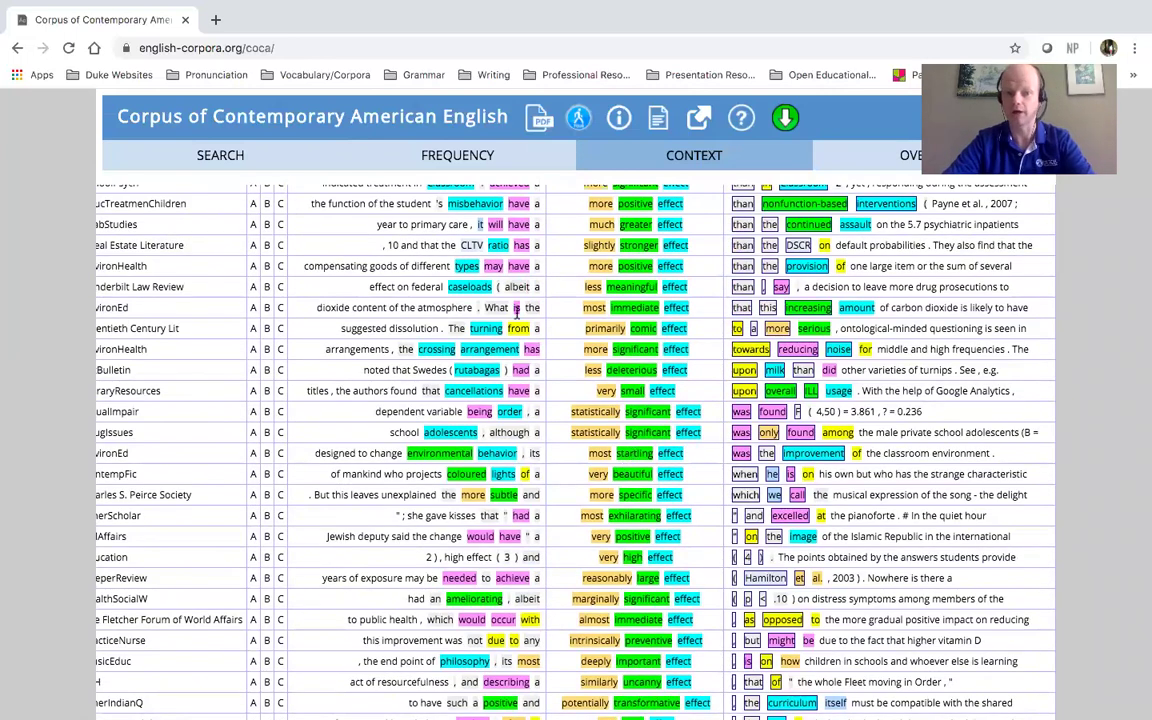
- Return from the concordance lines to the corpus search form
left_click(205, 158)
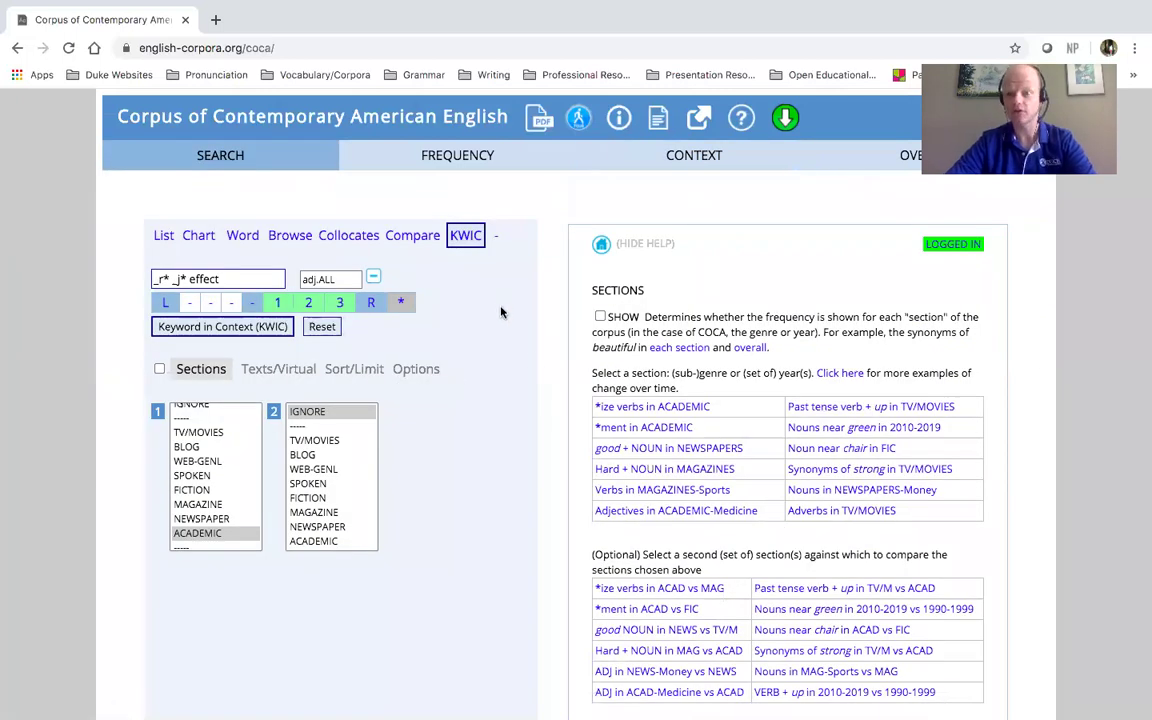